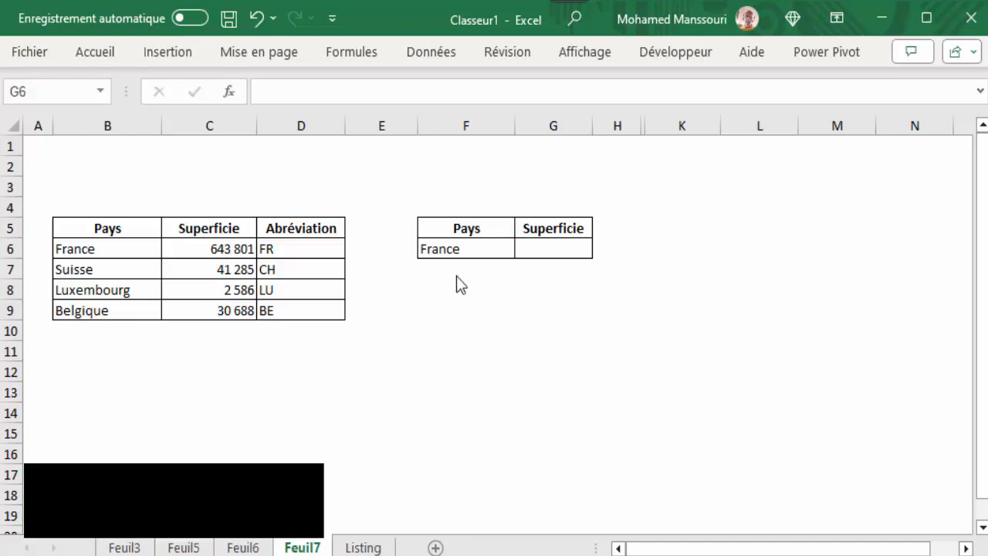
Start a RECHERCHEV formula in G6 under Superficie, using the country in F6 as the lookup value.
{"action": "left_click", "coordinate": [557, 250]}
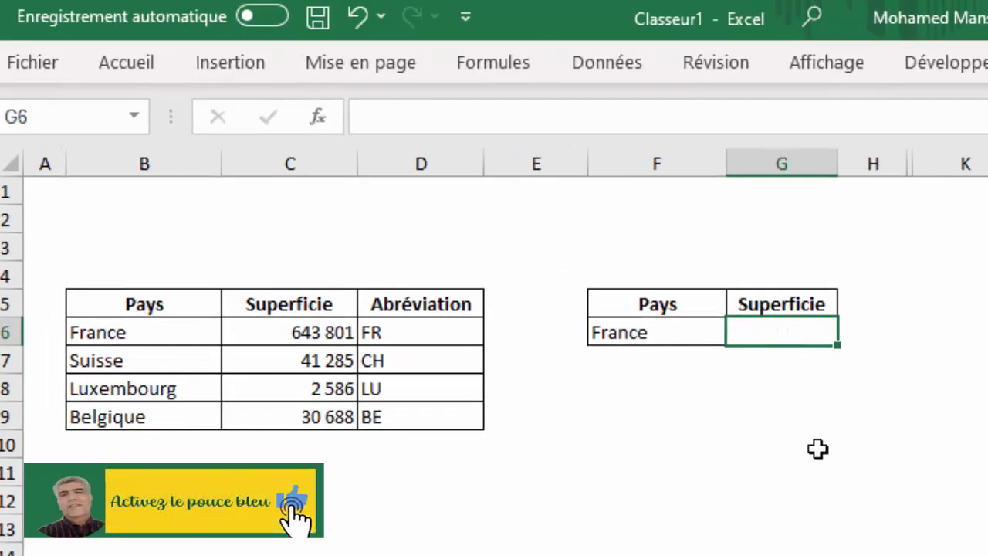
{"action": "type", "text": "="}
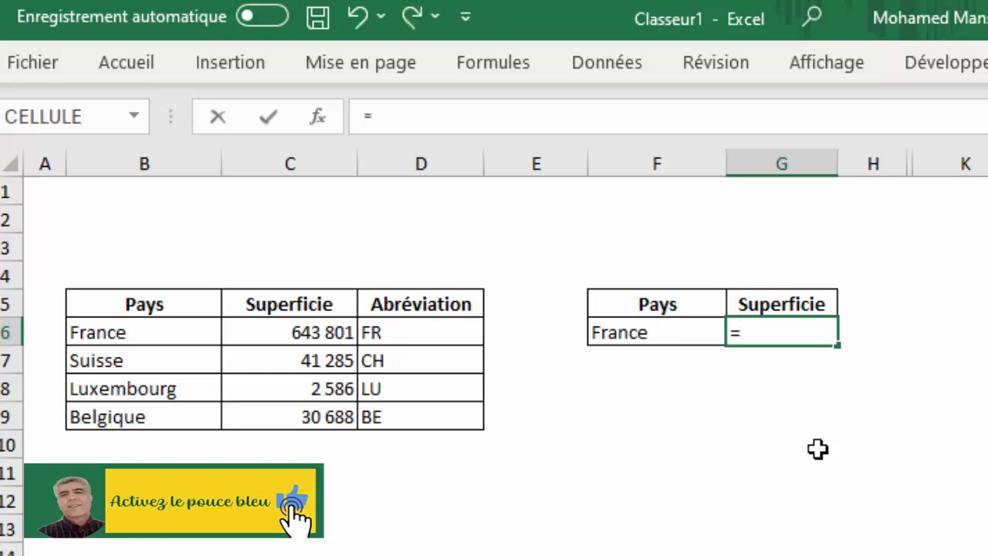
{"action": "type", "text": "recher"}
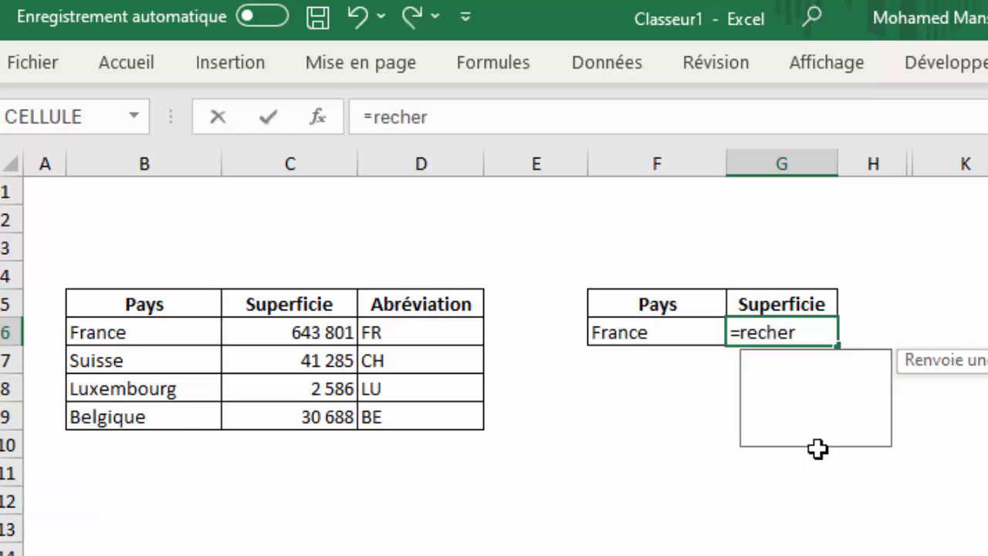
{"action": "type", "text": "ch"}
{"action": "key", "text": "Down"}
{"action": "key", "text": "Down"}
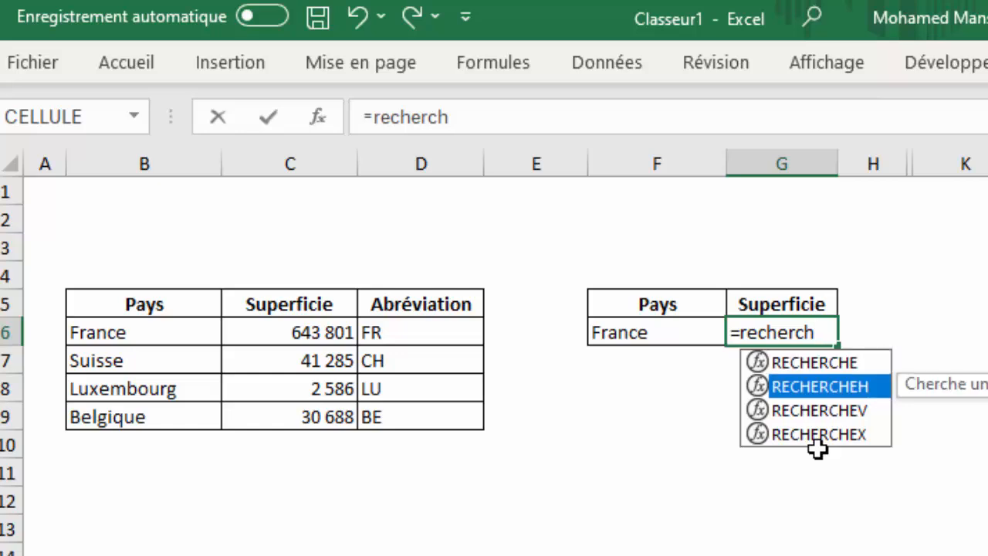
{"action": "key", "text": "Tab"}
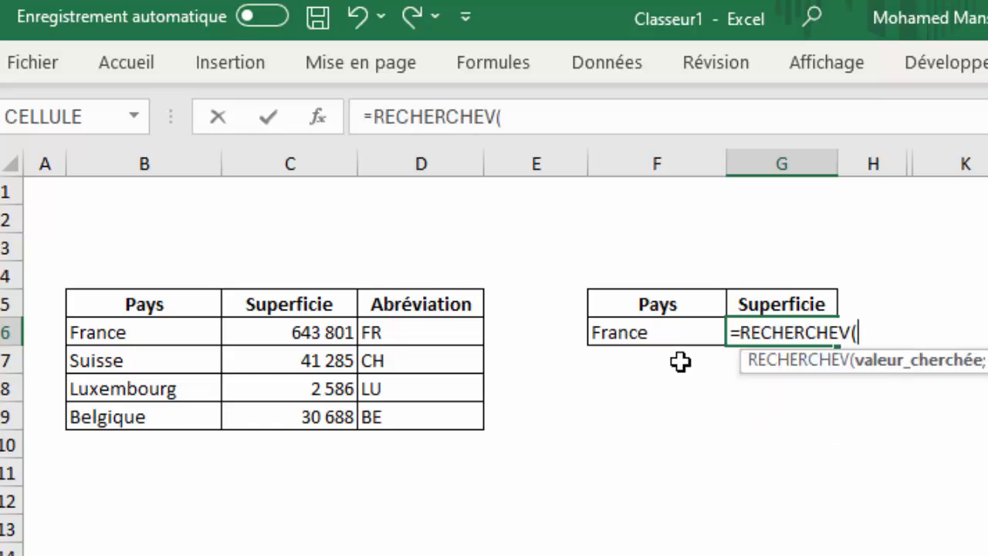
{"action": "left_click", "coordinate": [673, 337]}
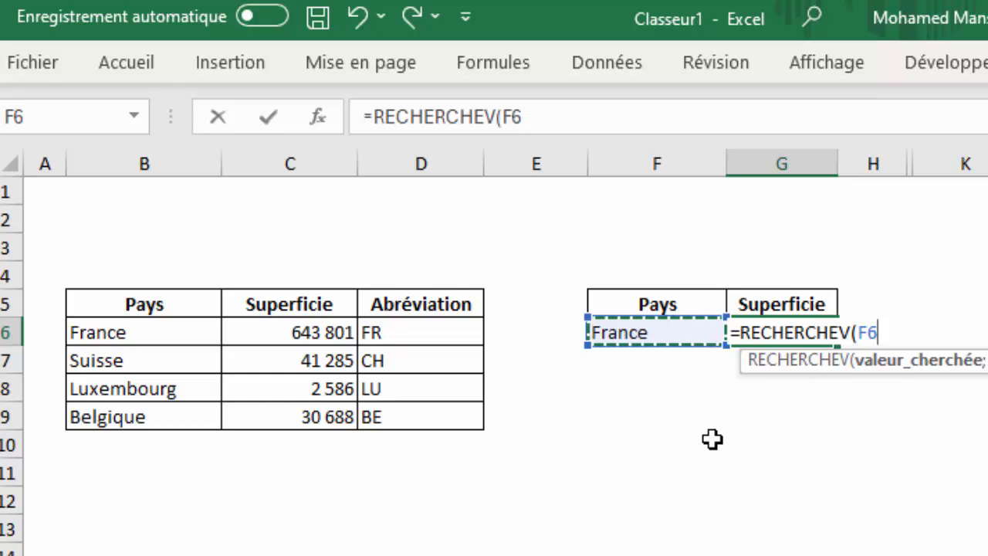
{"action": "type", "text": ";"}
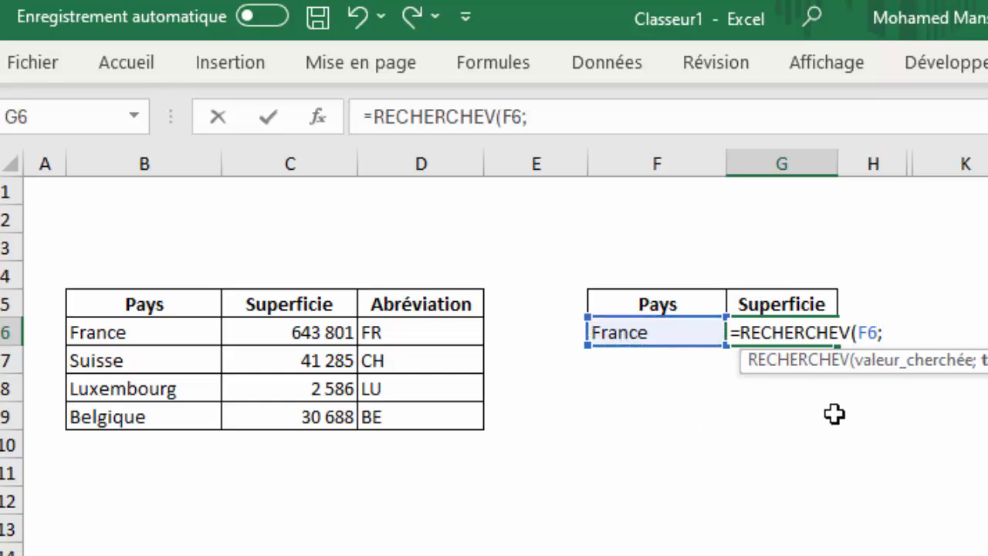
Complete the G6 formula with the absolute range $B$6:$D$9, column index 2 and exact match FAUX.
{"action": "left_click_drag", "start_coordinate": [179, 334], "coordinate": [395, 417]}
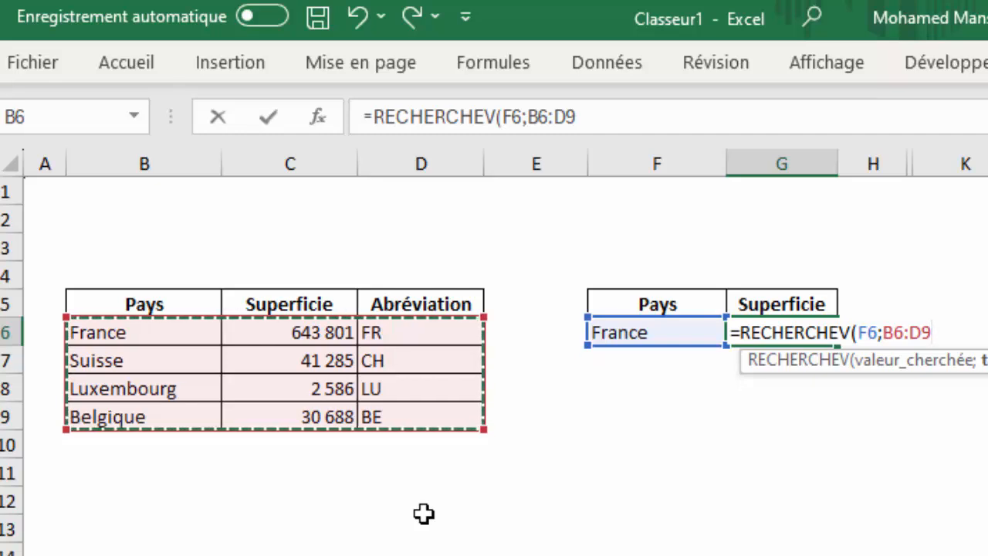
{"action": "key", "text": "F4"}
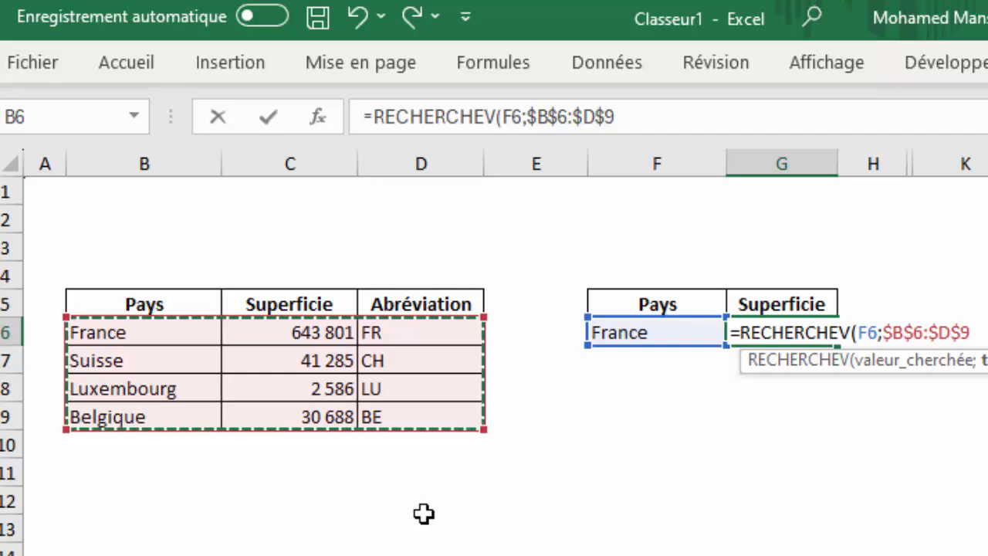
{"action": "type", "text": ";"}
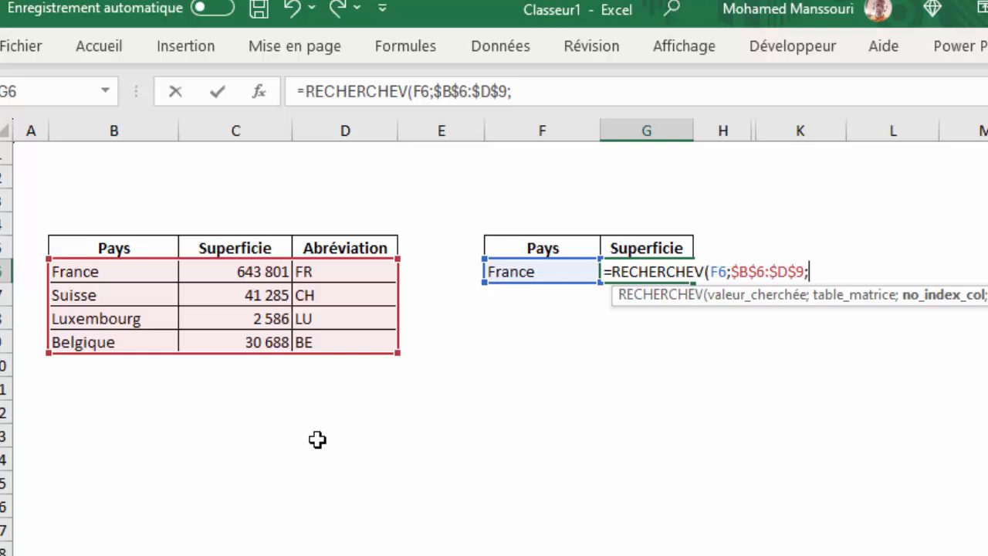
{"action": "type", "text": ";"}
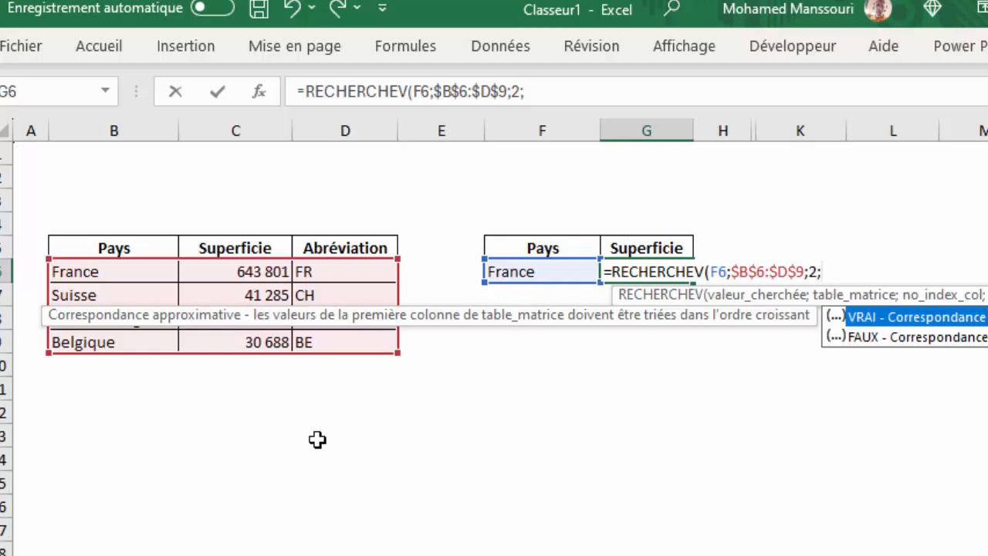
{"action": "key", "text": "Down"}
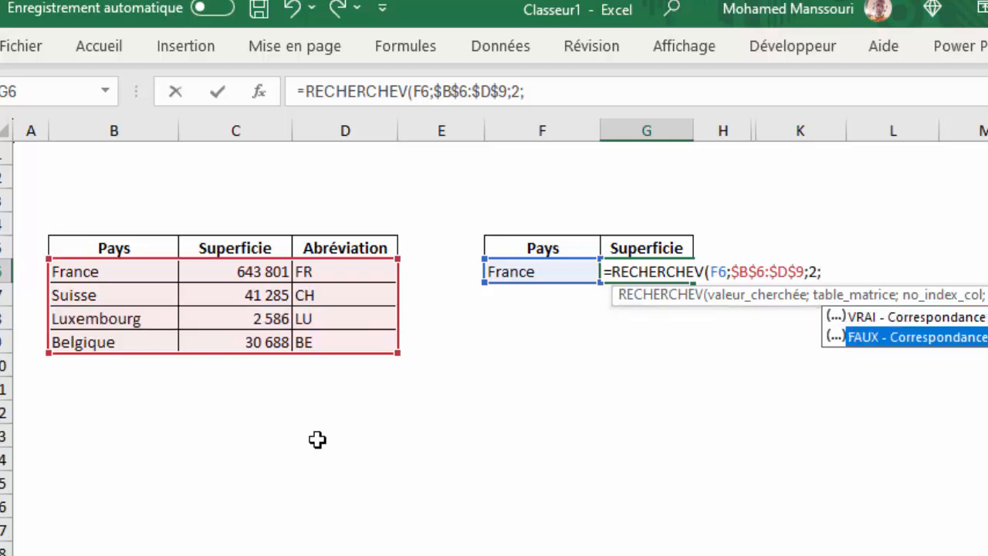
{"action": "key", "text": "Tab"}
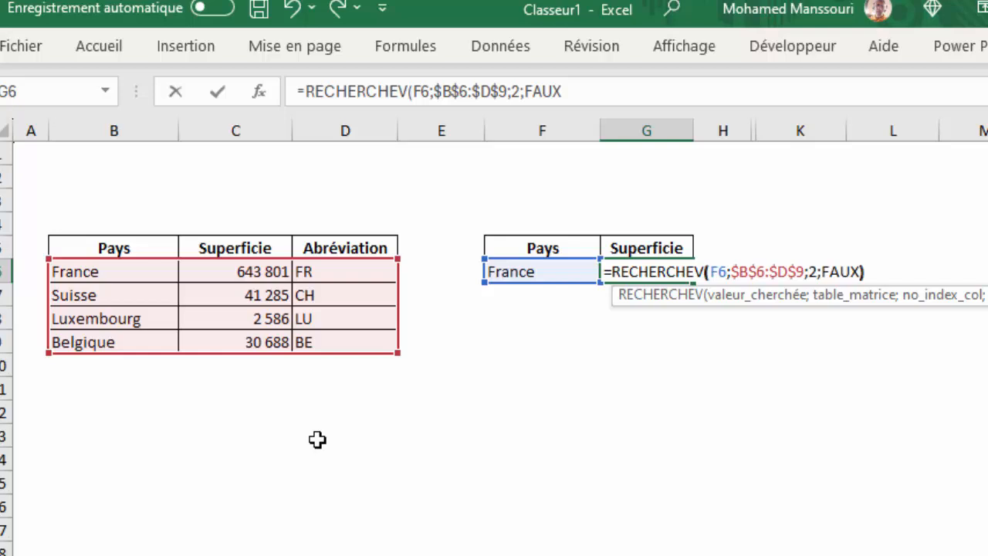
{"action": "type", "text": ")"}
{"action": "key", "text": "Return"}
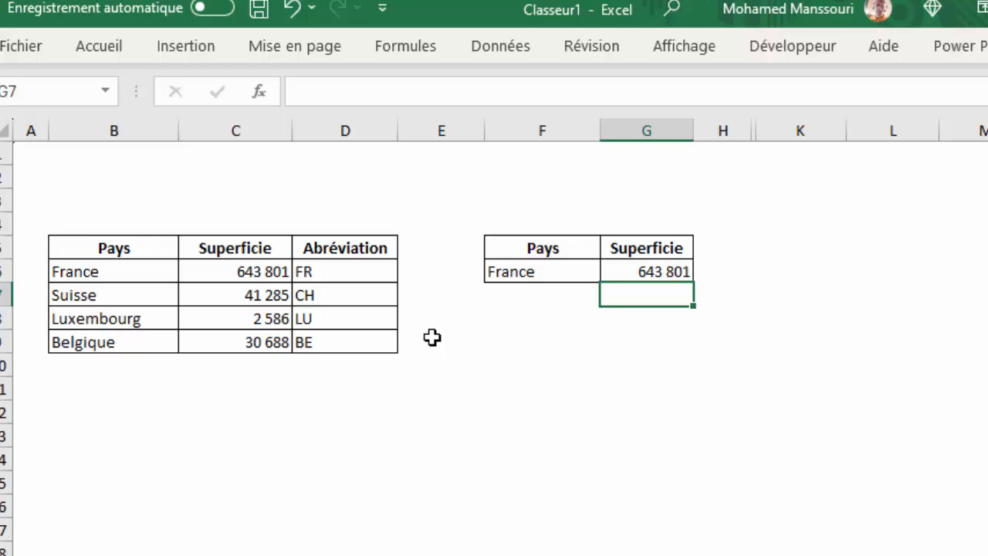
Test the country lookup by choosing Suisse, Luxembourg and finally Belgique in F6.
{"action": "left_click", "coordinate": [569, 272]}
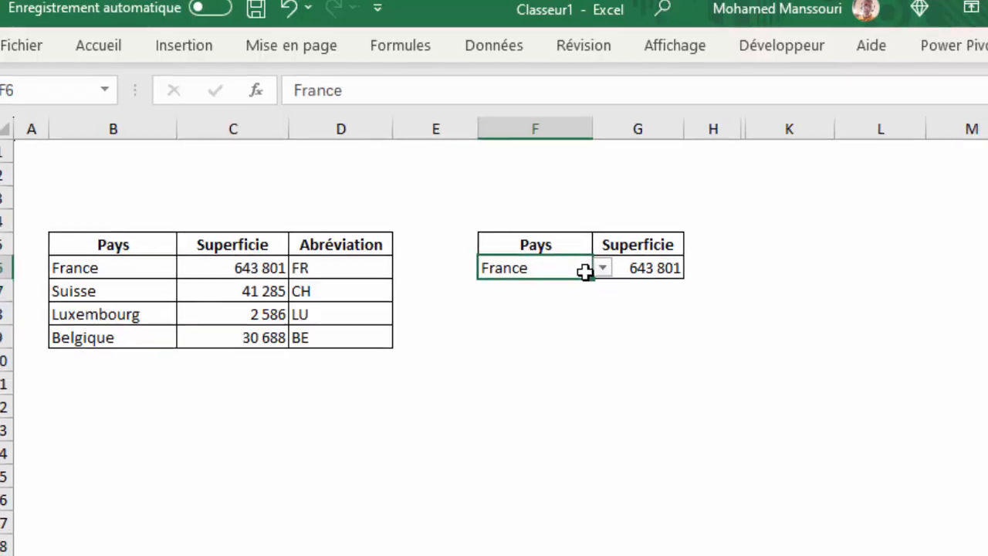
{"action": "left_click", "coordinate": [602, 268]}
{"action": "left_click", "coordinate": [553, 308]}
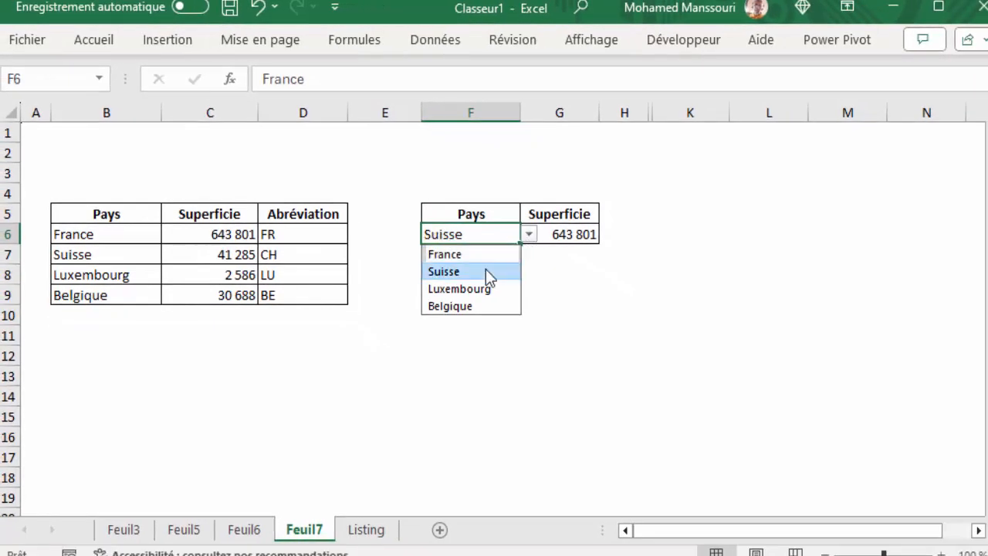
{"action": "left_click", "coordinate": [488, 275]}
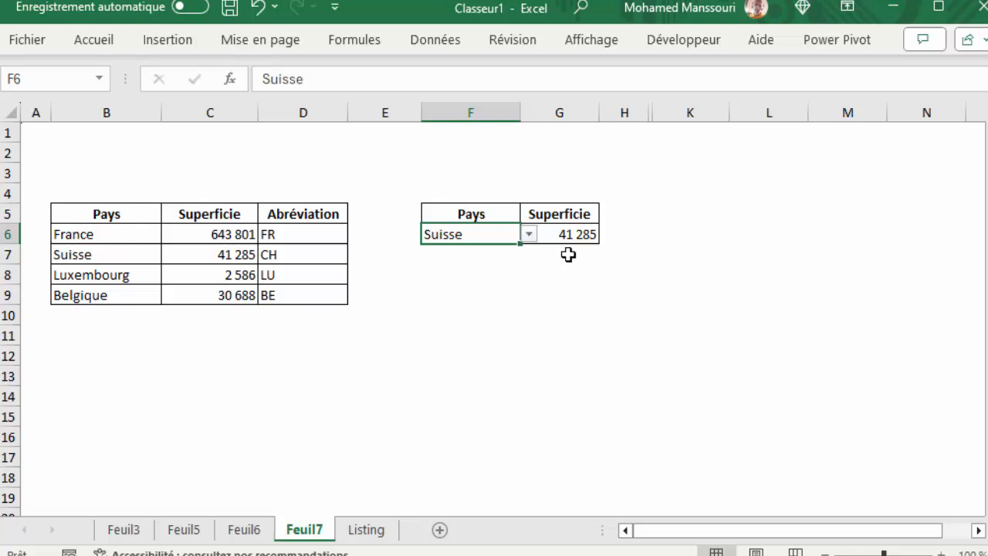
{"action": "left_click", "coordinate": [531, 235]}
{"action": "left_click", "coordinate": [494, 287]}
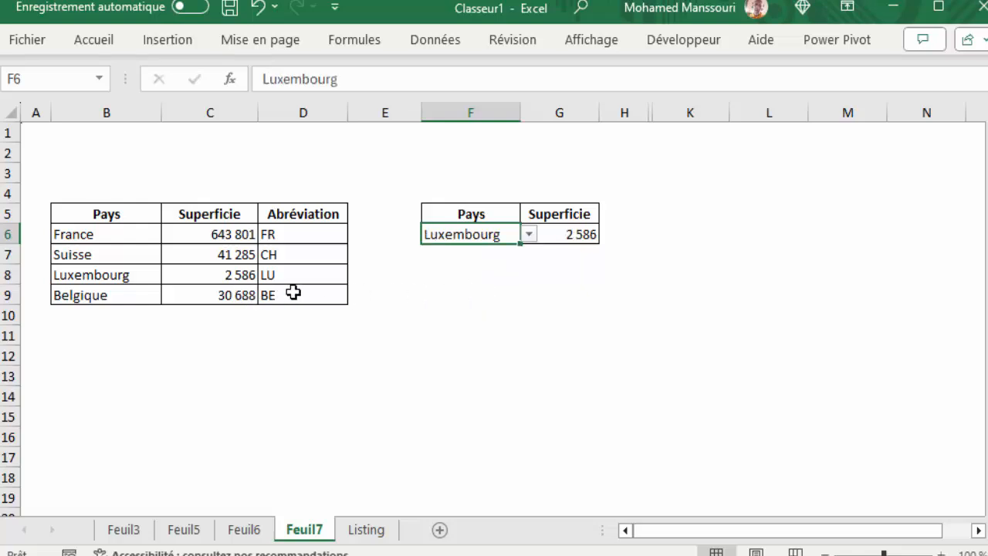
{"action": "left_click", "coordinate": [531, 236]}
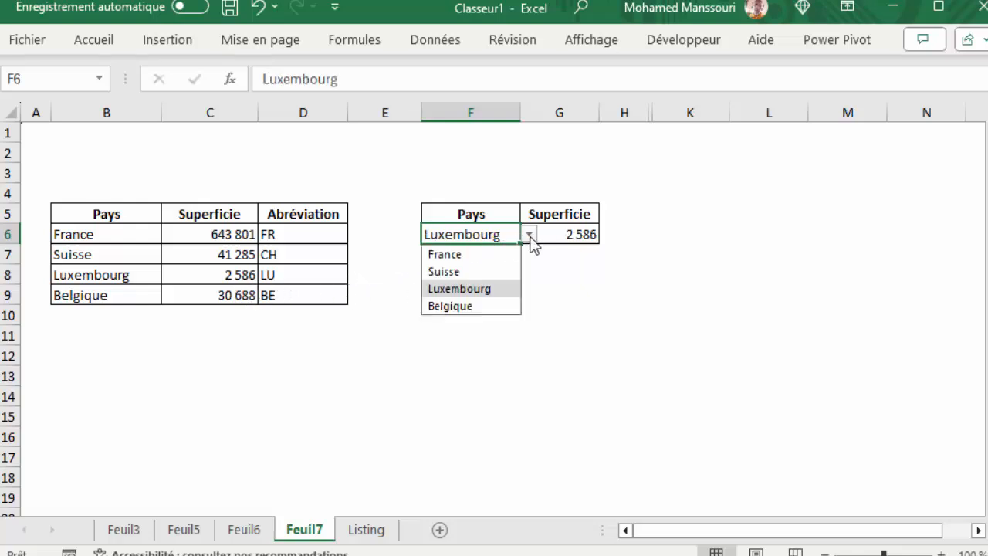
{"action": "left_click", "coordinate": [479, 305]}
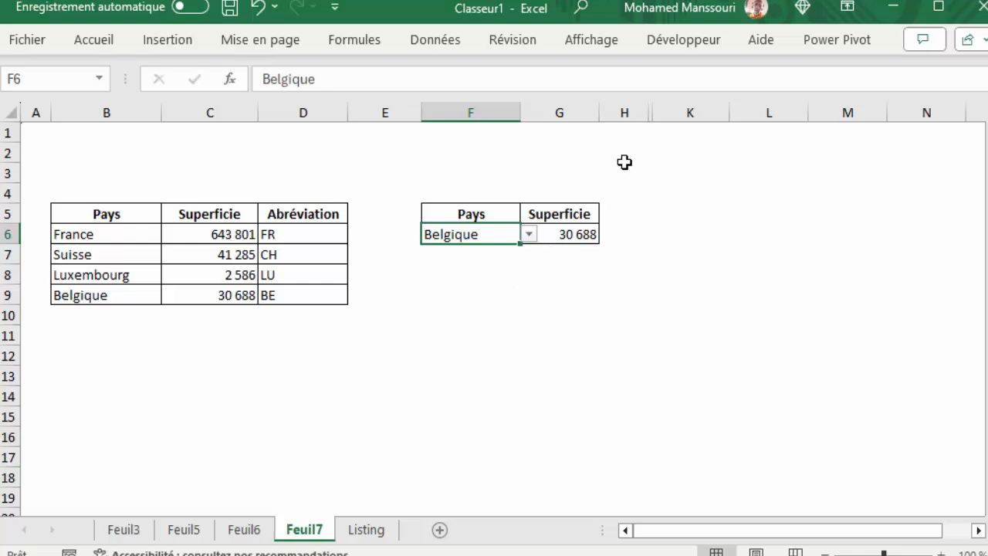
Unhide the columns between H and K.
{"action": "left_click_drag", "start_coordinate": [628, 113], "coordinate": [664, 115]}
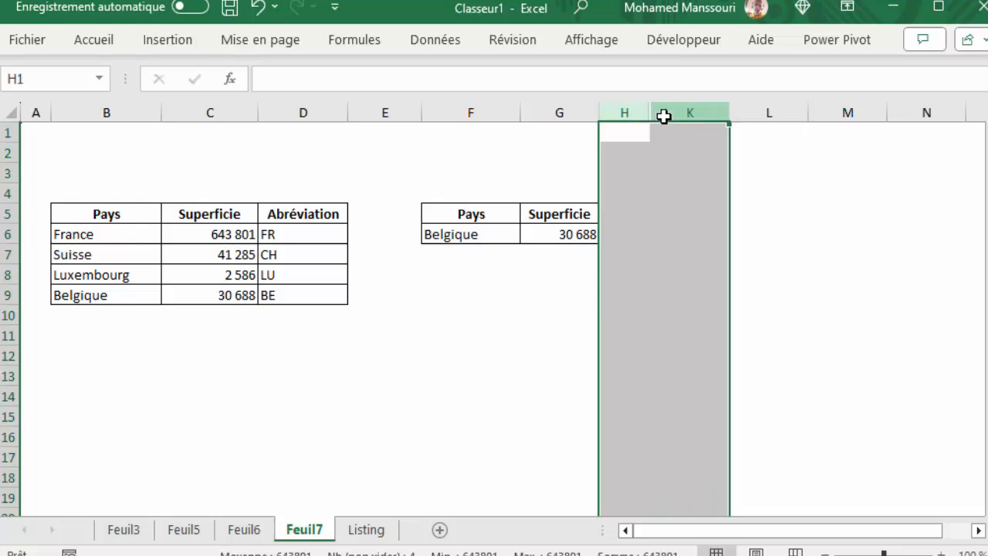
{"action": "right_click", "coordinate": [668, 112]}
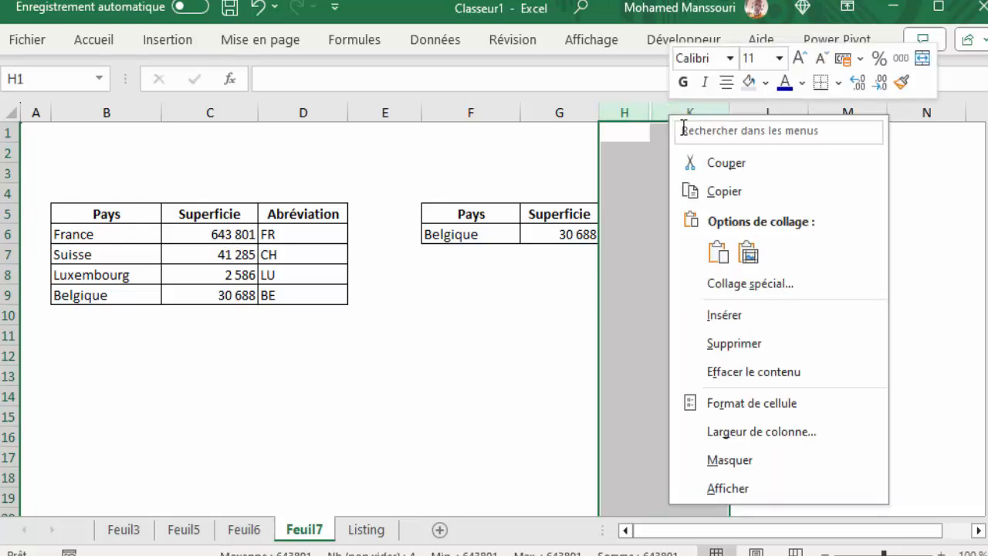
{"action": "left_click", "coordinate": [740, 493]}
{"action": "left_click", "coordinate": [700, 419]}
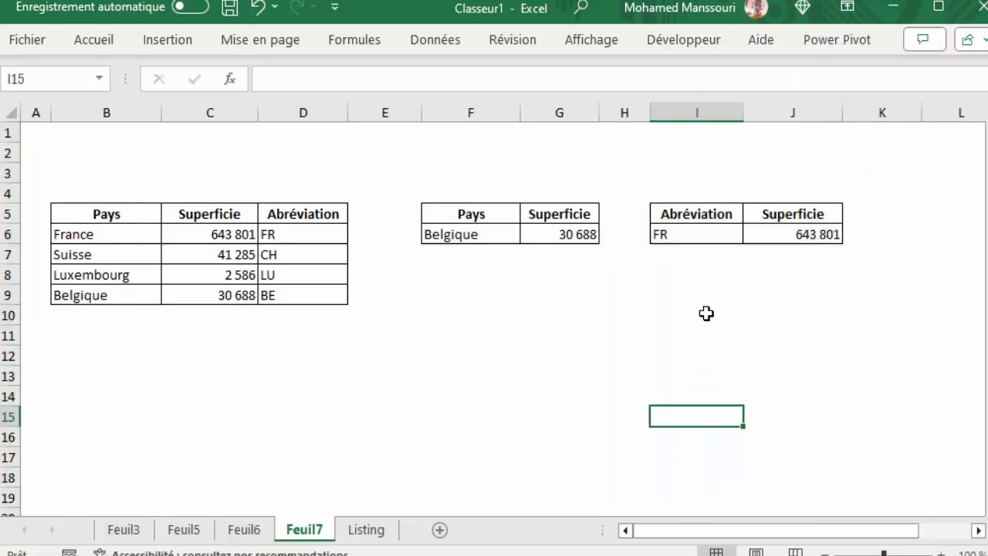
Test the abbreviation lookup by choosing CH, LU and finally BE in I6.
{"action": "left_click", "coordinate": [702, 237]}
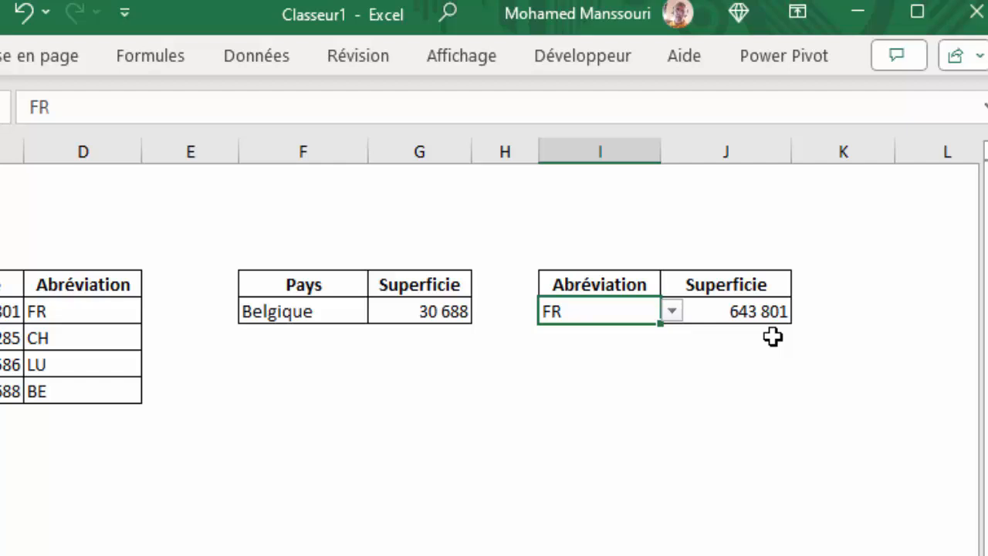
{"action": "left_click", "coordinate": [671, 311]}
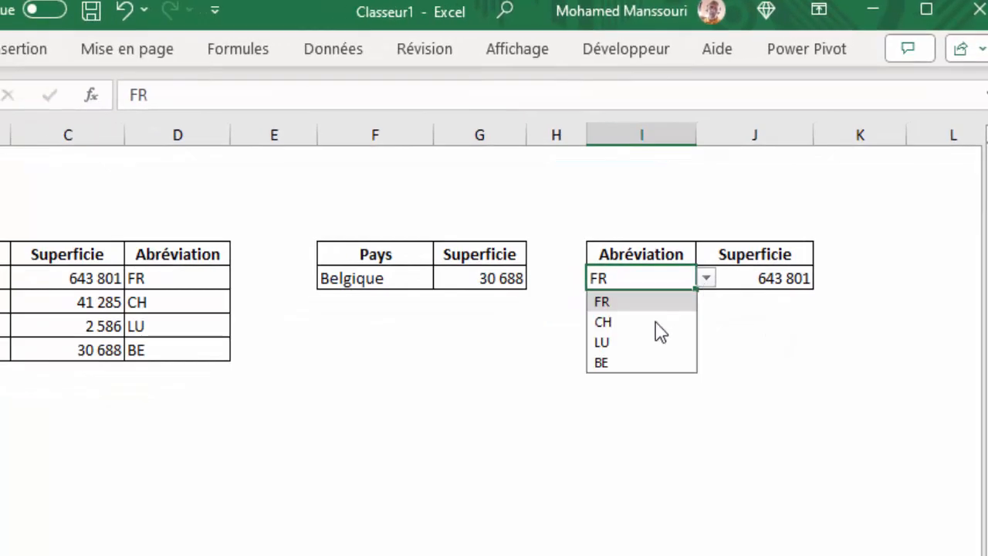
{"action": "left_click", "coordinate": [654, 322]}
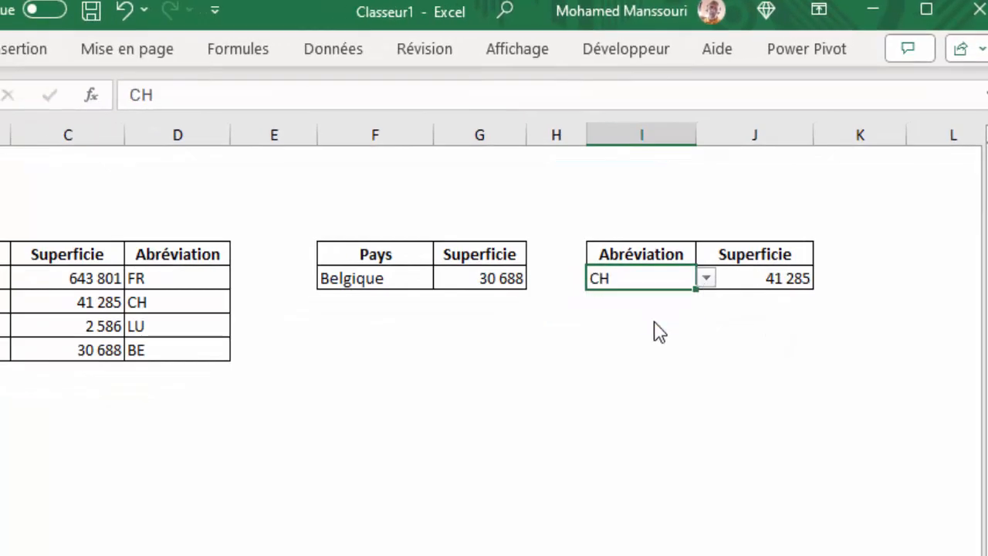
{"action": "left_click", "coordinate": [704, 283]}
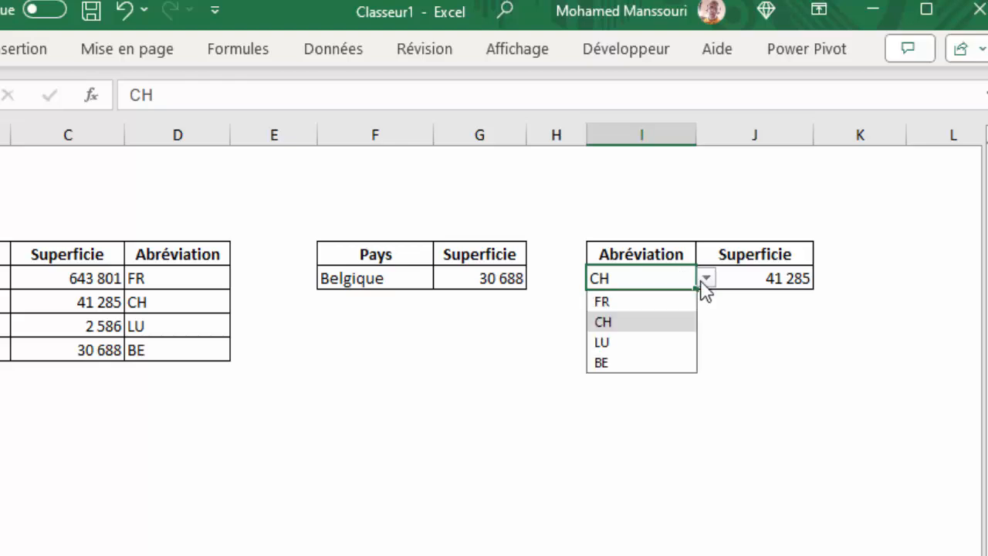
{"action": "left_click", "coordinate": [646, 349]}
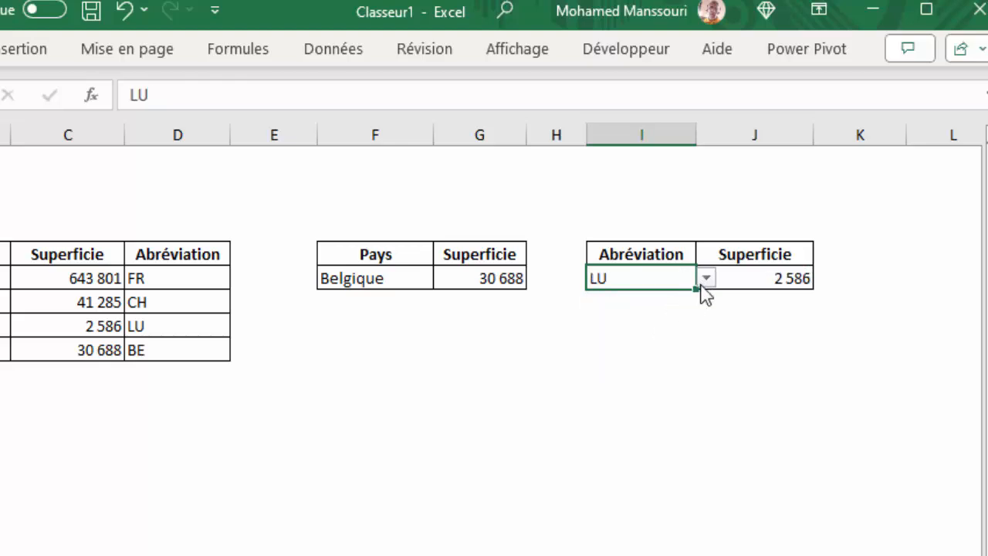
{"action": "left_click", "coordinate": [704, 284]}
{"action": "left_click", "coordinate": [656, 364]}
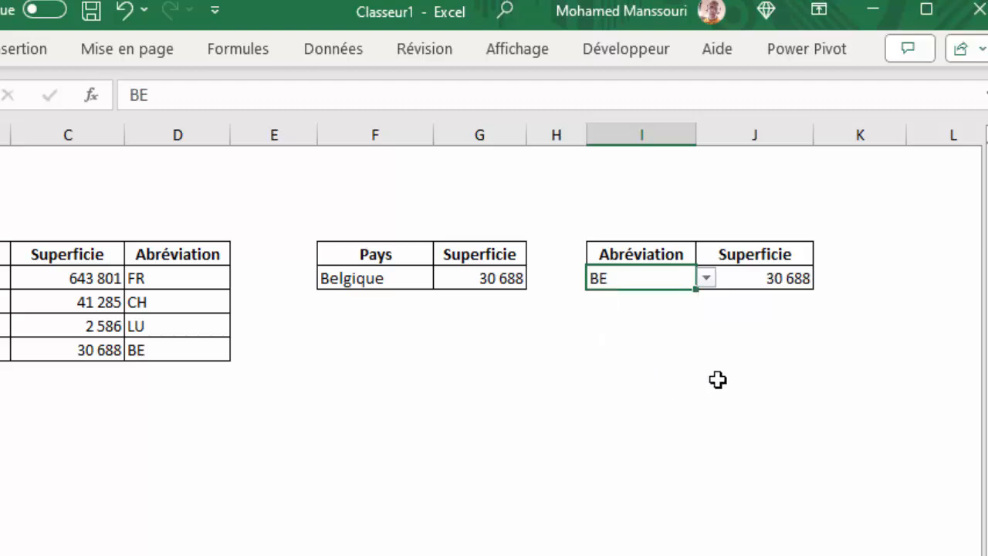
Review the existing RECHERCHEV formula in J6, and clear that cell.
{"action": "left_click", "coordinate": [774, 284]}
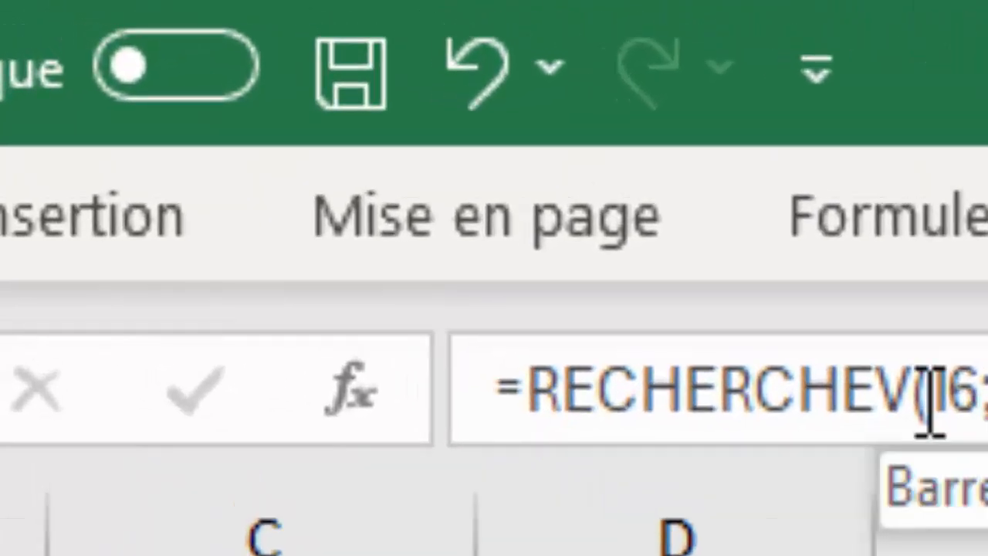
{"action": "left_click_drag", "start_coordinate": [915, 397], "coordinate": [530, 392]}
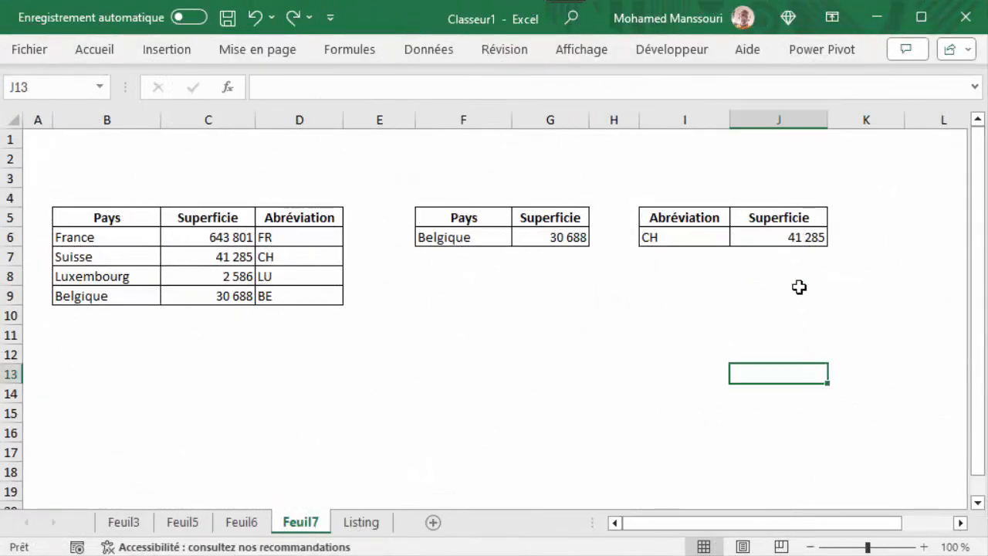
{"action": "left_click", "coordinate": [786, 239]}
{"action": "key", "text": "Delete"}
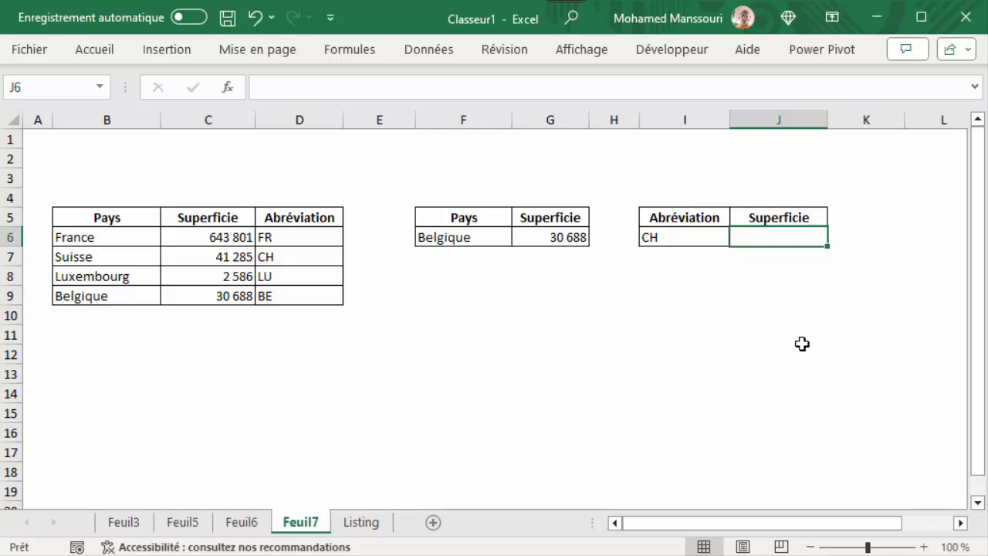
Begin a RECHERCHEV formula in J6 with the abbreviation cell I6 as the lookup value.
{"action": "type", "text": "=recher"}
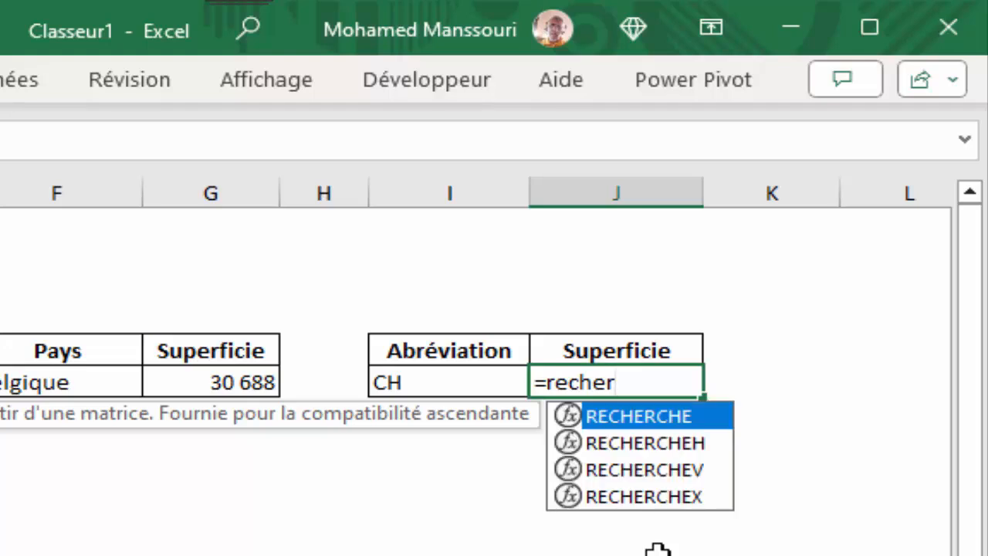
{"action": "key", "text": "Down"}
{"action": "key", "text": "Down"}
{"action": "key", "text": "Tab"}
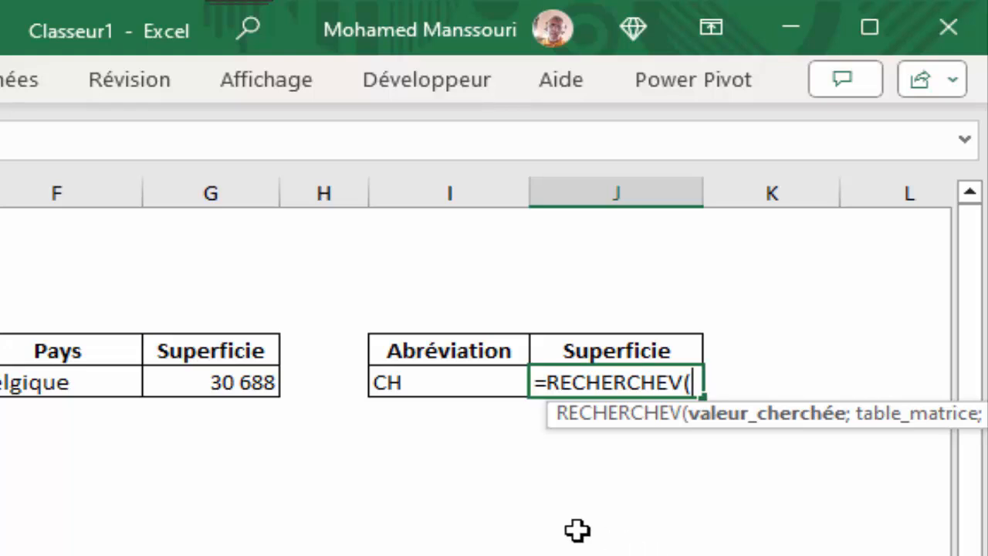
{"action": "left_click", "coordinate": [446, 380]}
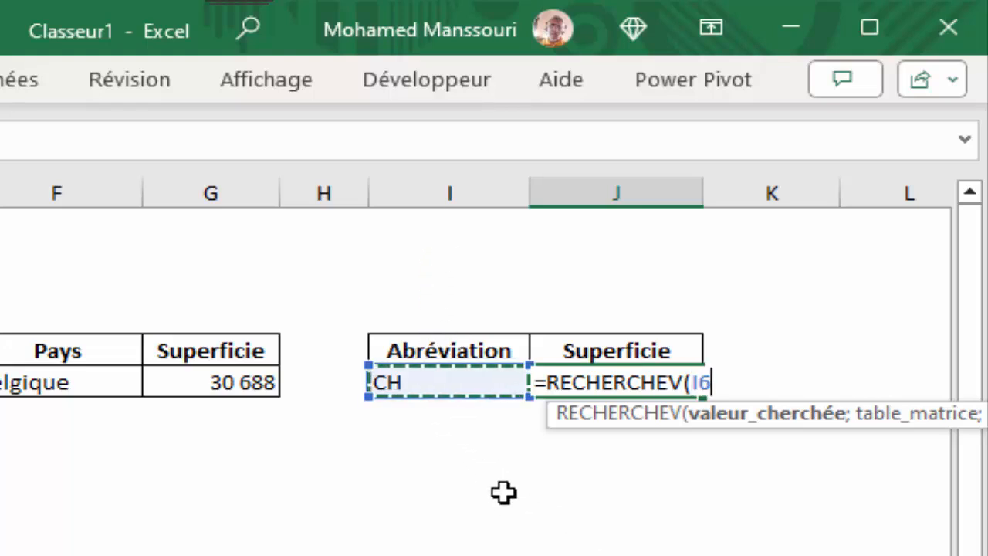
{"action": "type", "text": ";"}
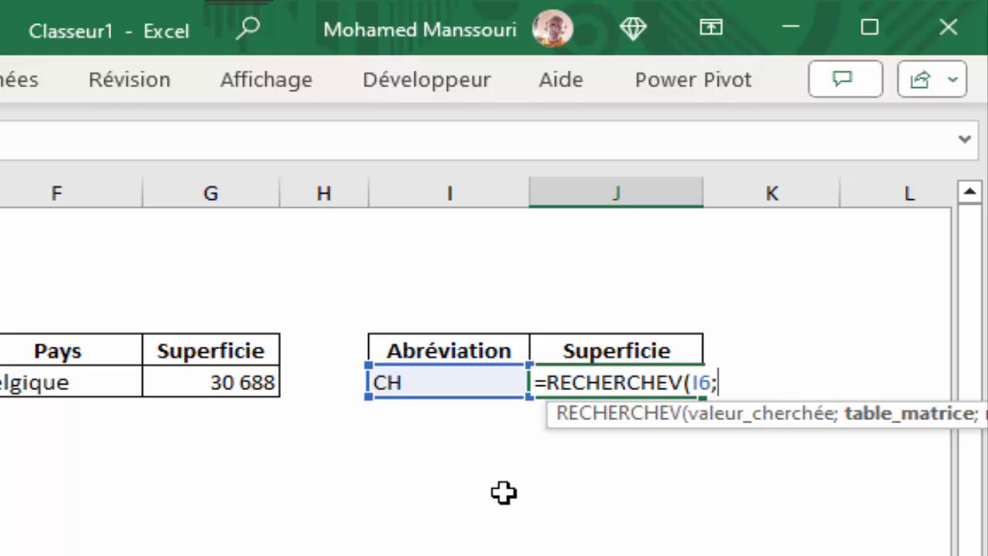
Nest an SI function as the table argument of RECHERCHEV, with the array {1.0} as its logical test.
{"action": "type", "text": "si"}
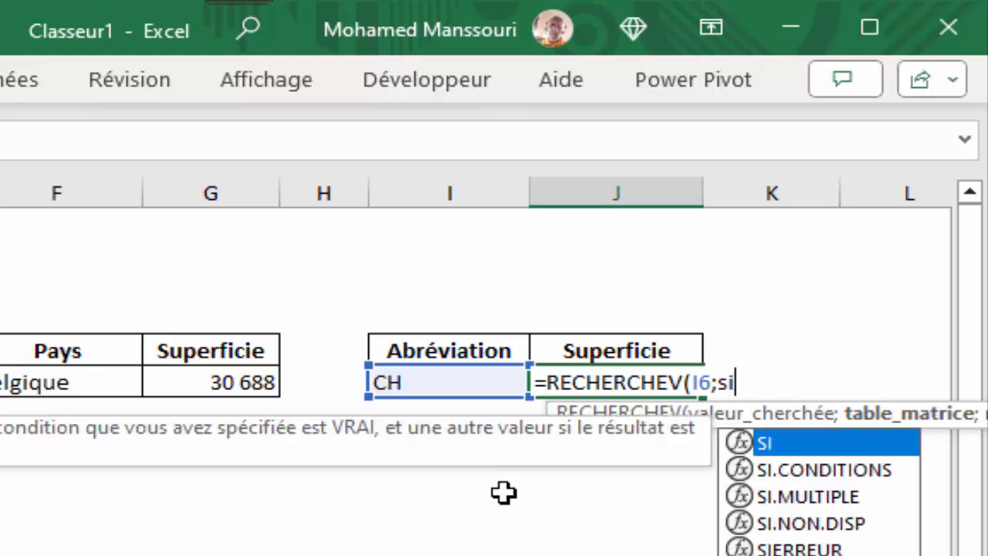
{"action": "key", "text": "Escape"}
{"action": "key", "text": "Tab"}
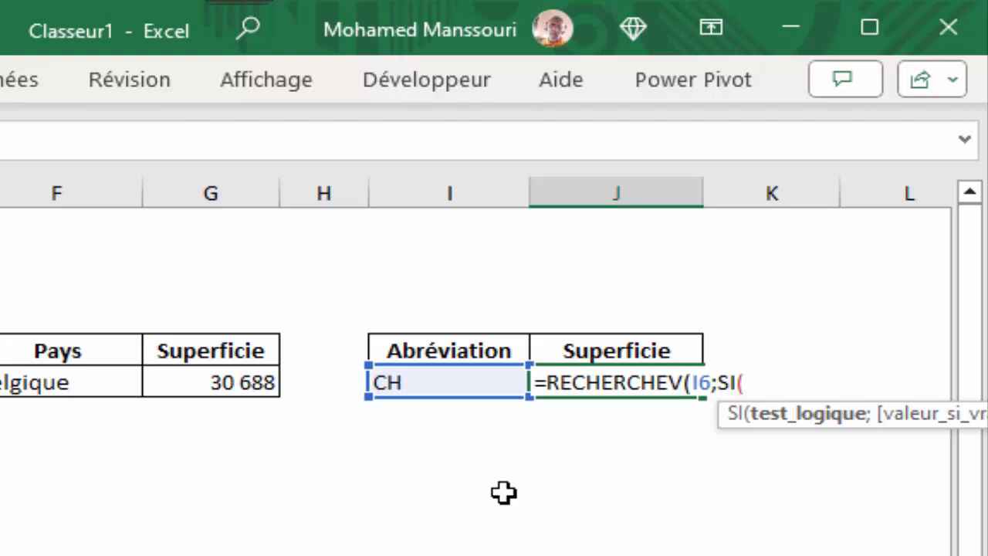
{"action": "type", "text": "{"}
{"action": "type", "text": "1.0"}
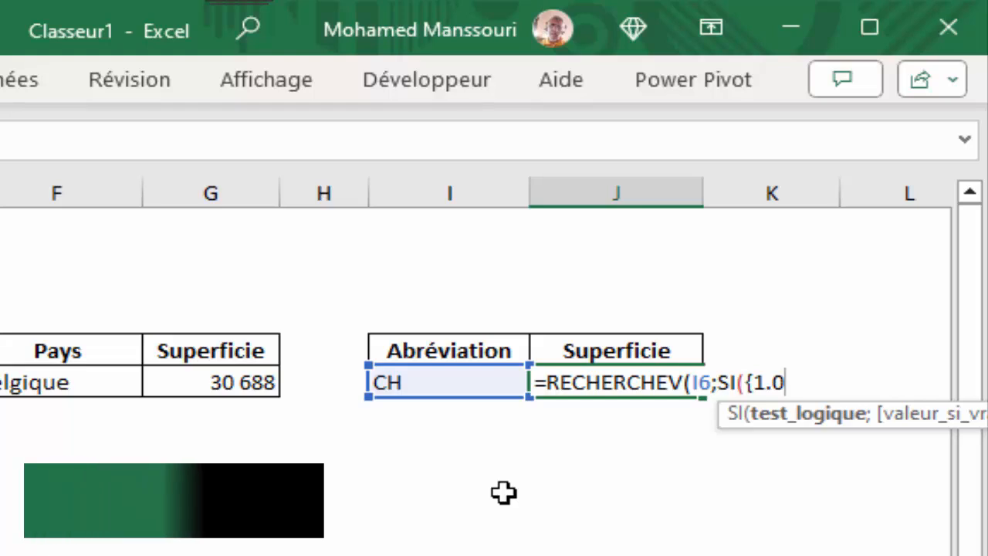
{"action": "type", "text": "}"}
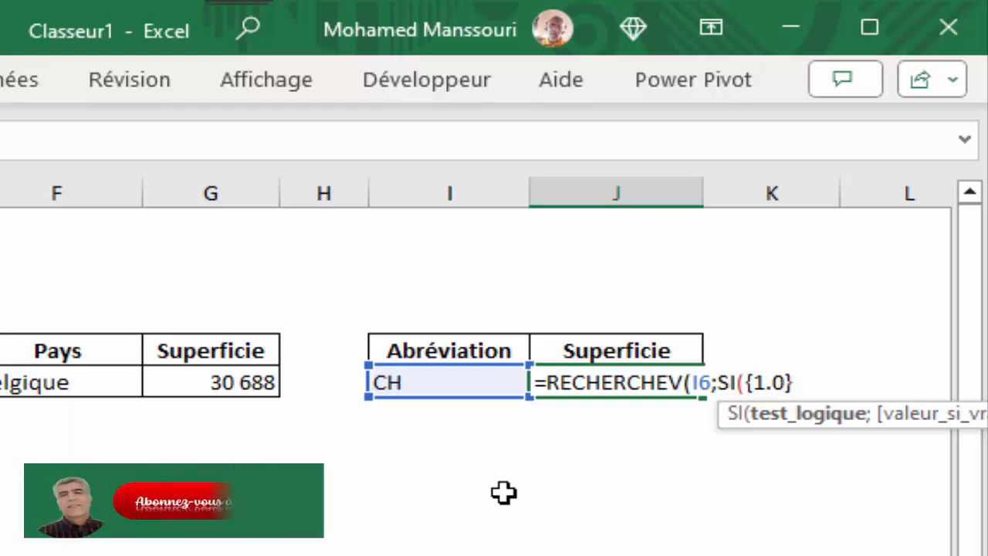
Complete the nested SI with abbreviations D6:D9 as the value if true and areas C6:C9 as the value if false.
{"action": "type", "text": ";"}
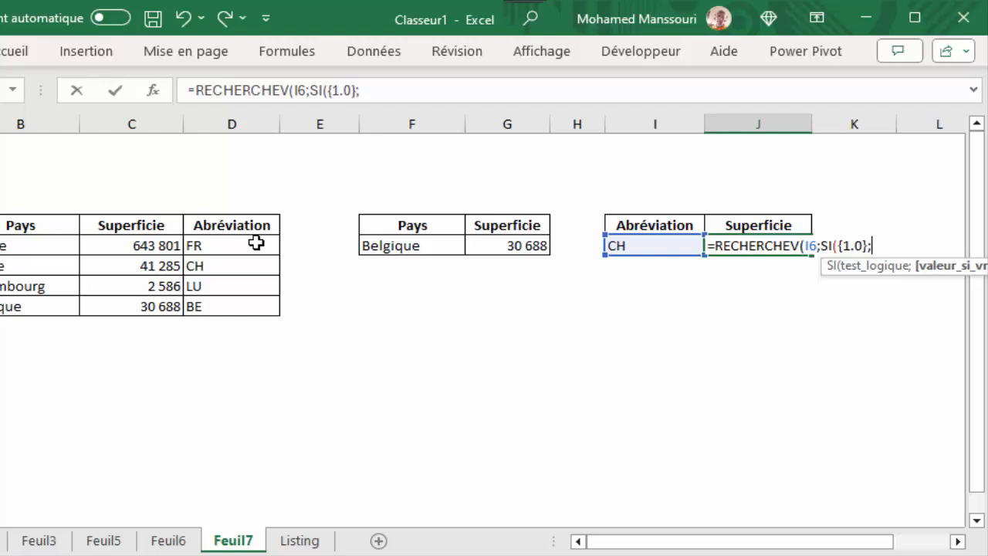
{"action": "left_click_drag", "start_coordinate": [255, 243], "coordinate": [264, 298]}
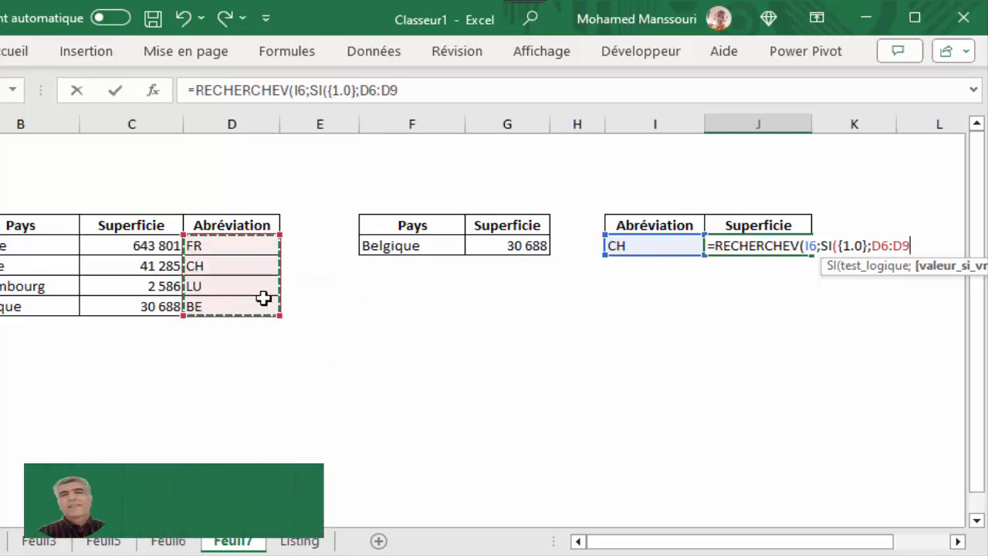
{"action": "type", "text": ";"}
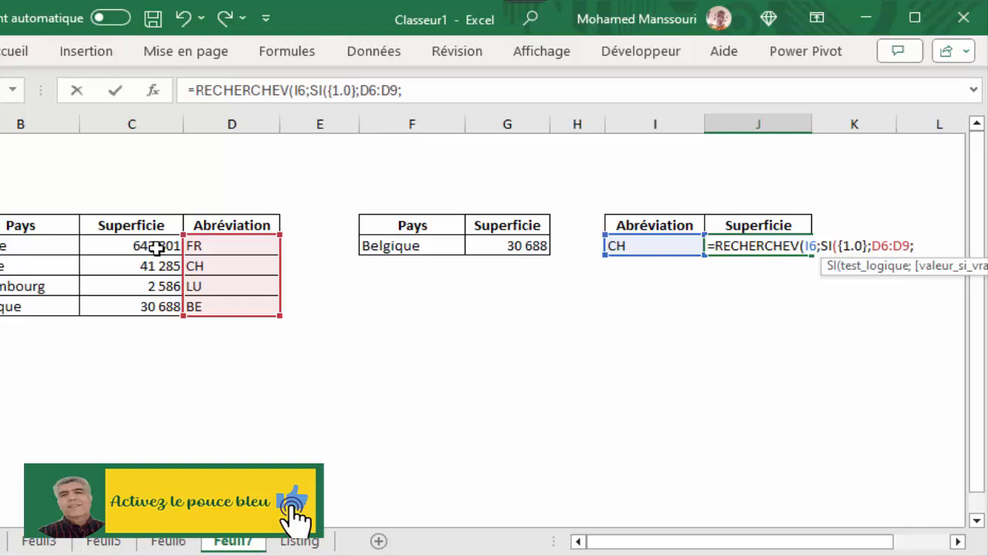
{"action": "left_click_drag", "start_coordinate": [156, 245], "coordinate": [160, 299]}
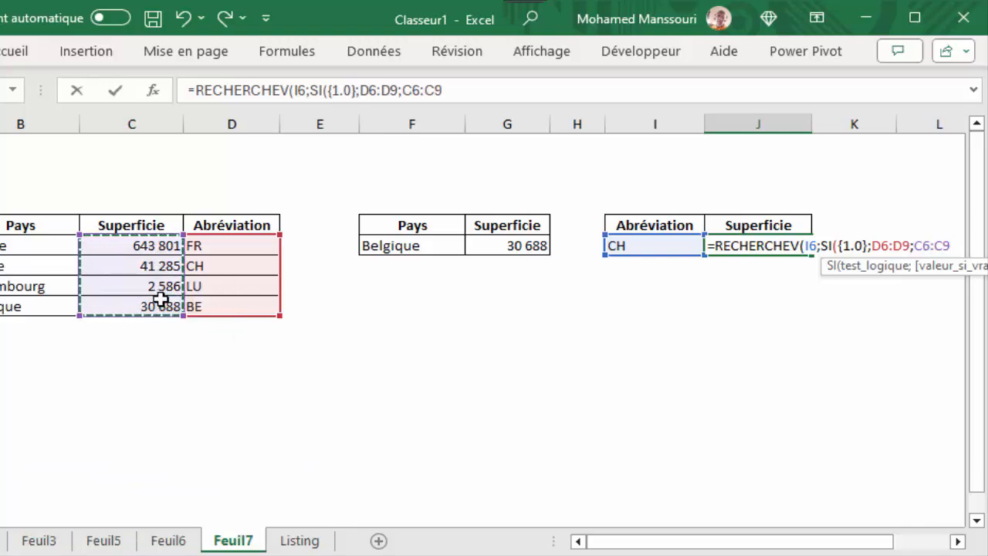
{"action": "type", "text": ")"}
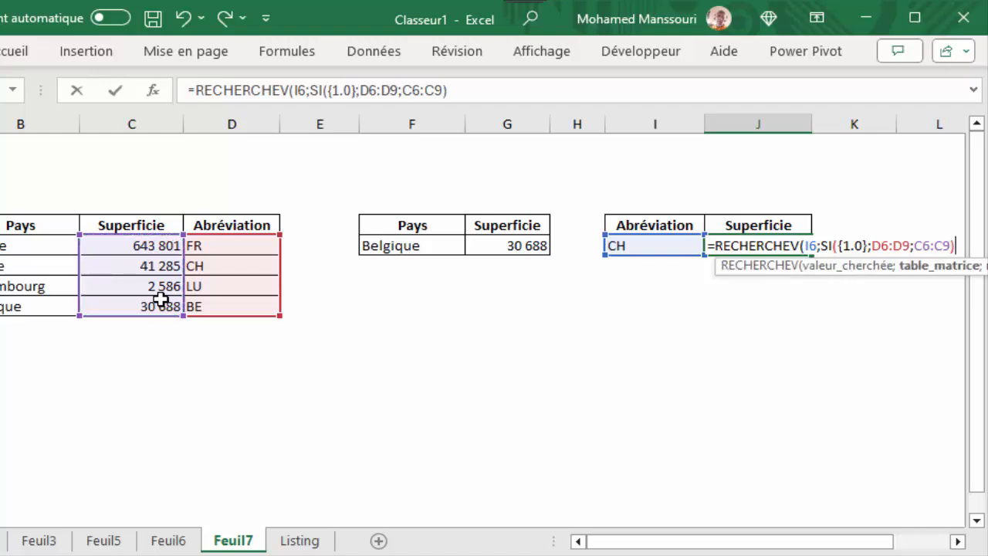
Finish the RECHERCHEV formula with column index 2 and exact match FAUX, and enter it in J6.
{"action": "type", "text": ";"}
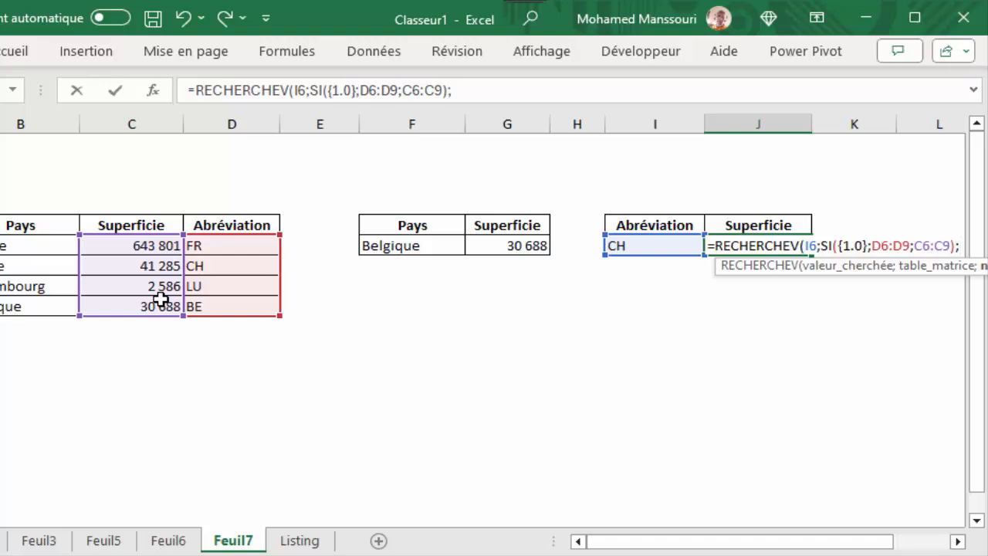
{"action": "type", "text": "2"}
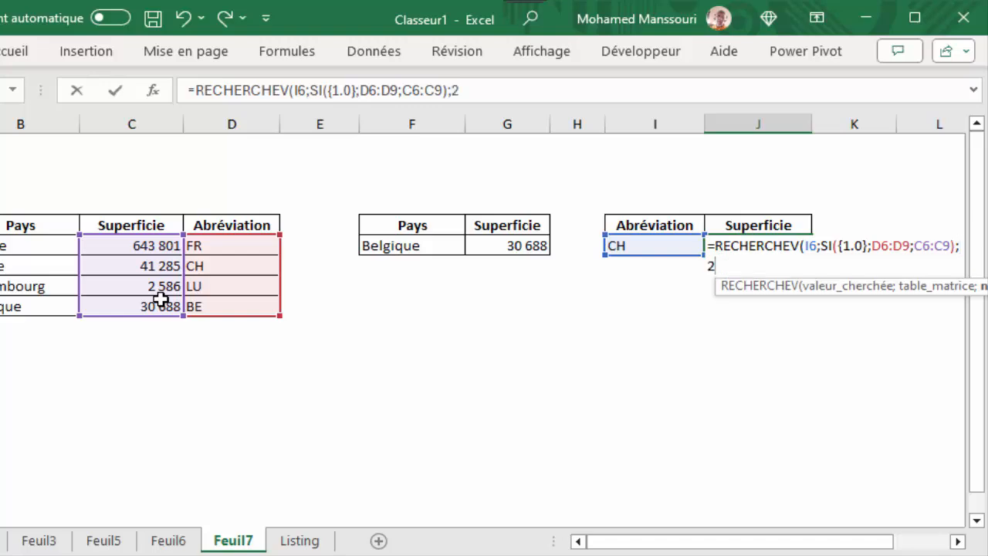
{"action": "type", "text": ";"}
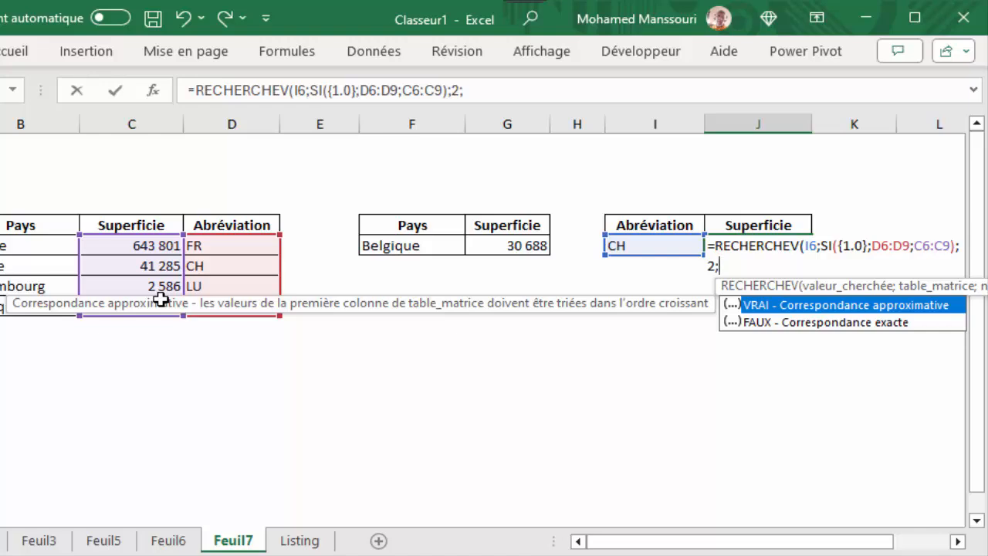
{"action": "key", "text": "Down"}
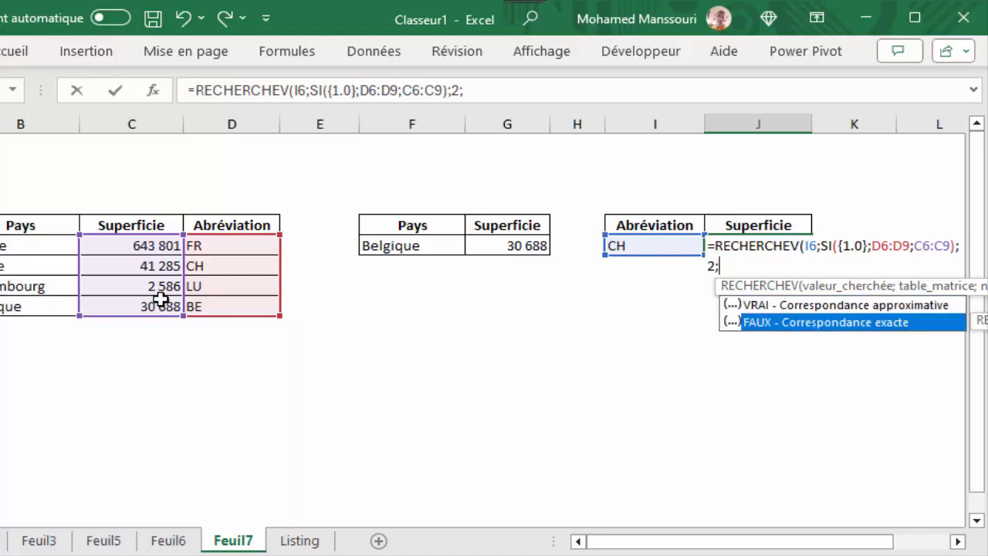
{"action": "key", "text": "Tab"}
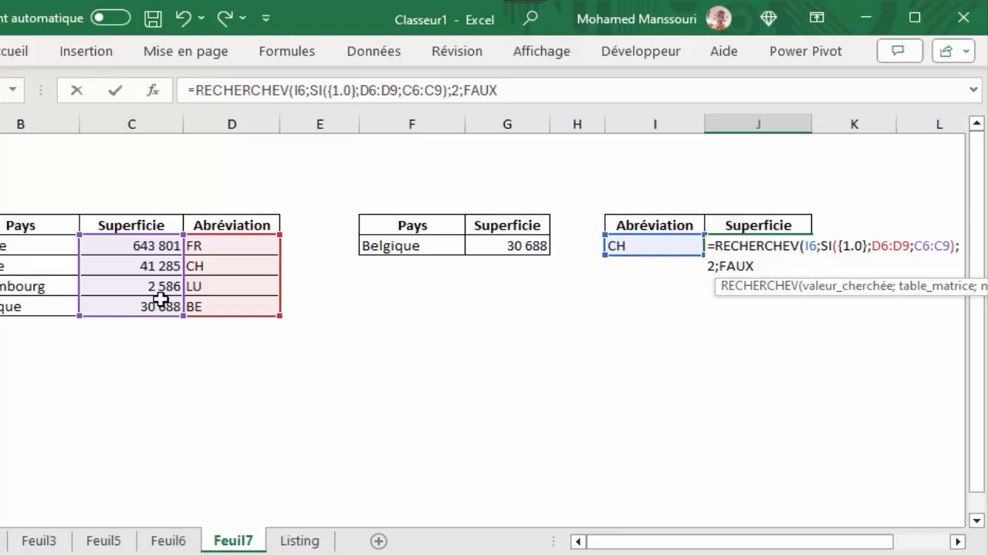
{"action": "type", "text": ")"}
{"action": "key", "text": "Return"}
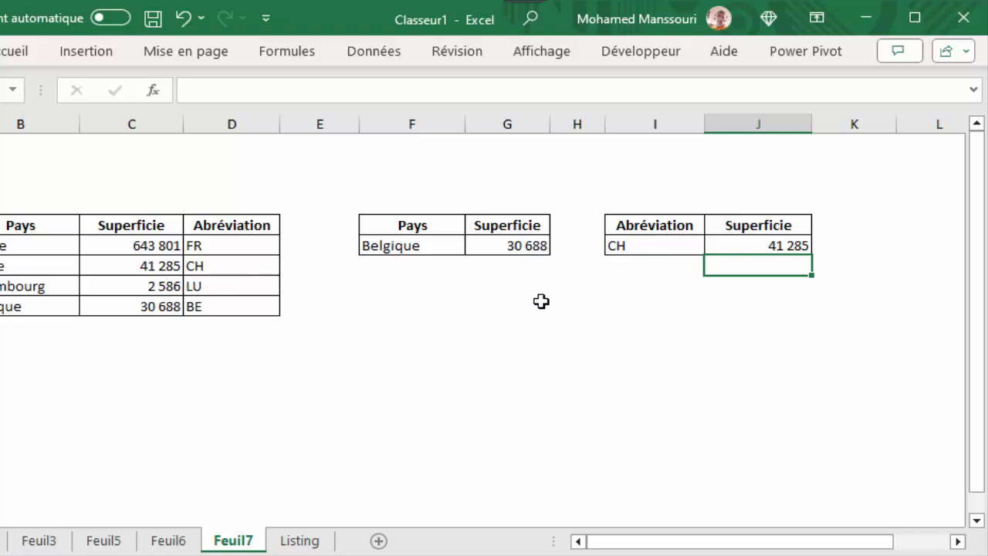
Test the new abbreviation lookup by choosing BE and finally LU in I6.
{"action": "left_click", "coordinate": [658, 247]}
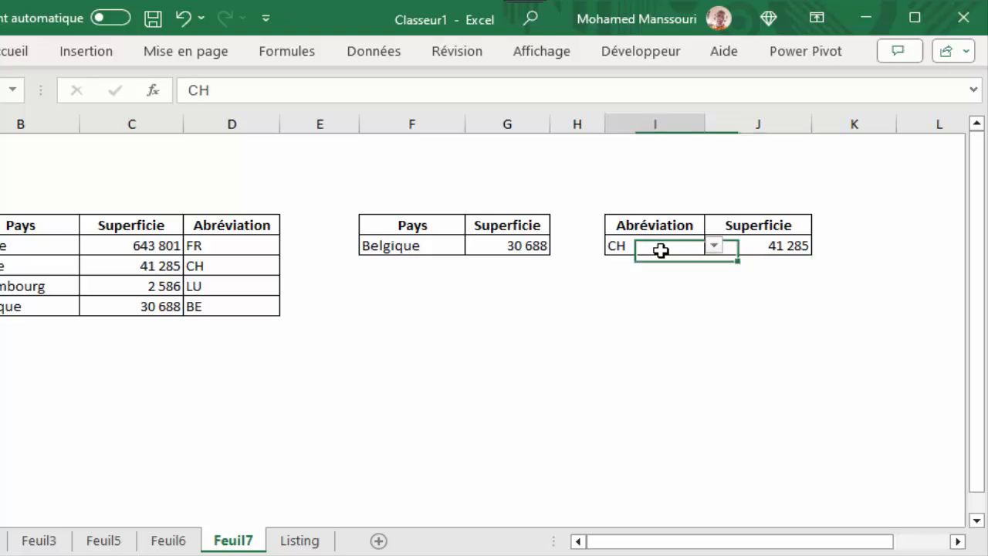
{"action": "left_click", "coordinate": [714, 247]}
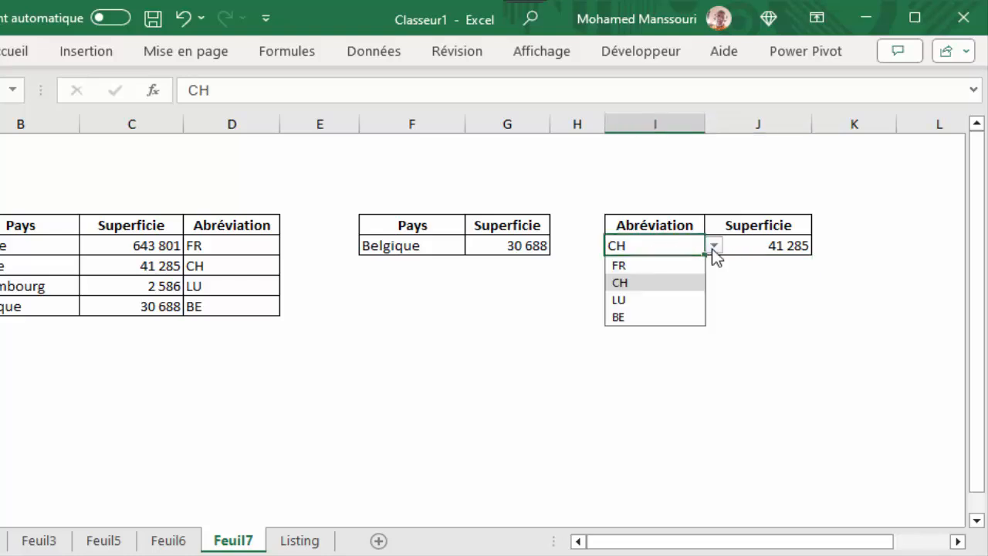
{"action": "left_click", "coordinate": [668, 317]}
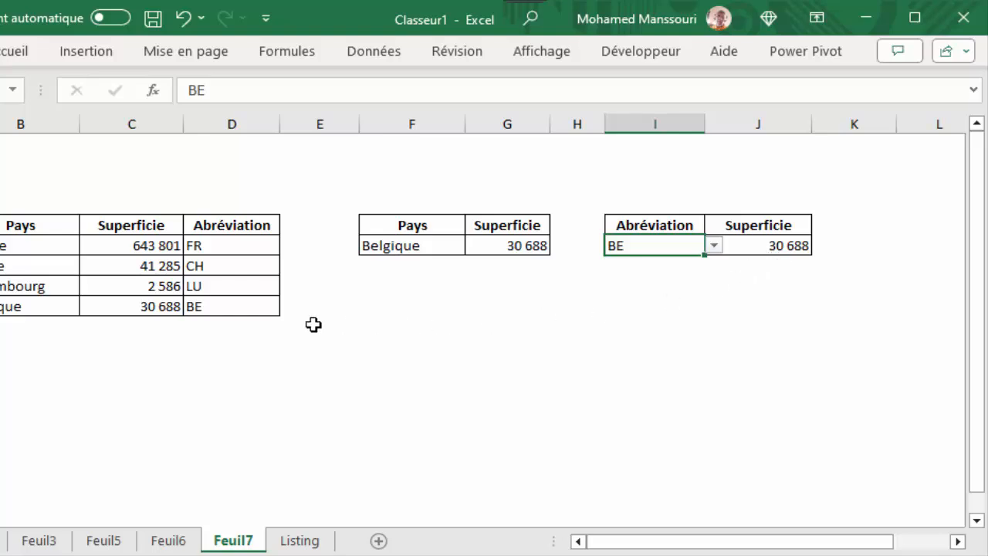
{"action": "left_click", "coordinate": [714, 246]}
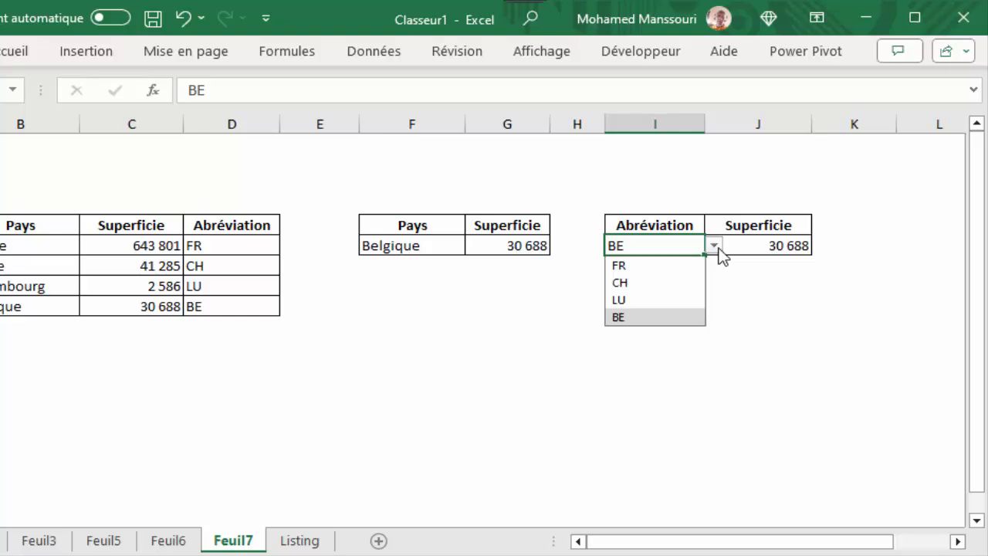
{"action": "left_click", "coordinate": [674, 301]}
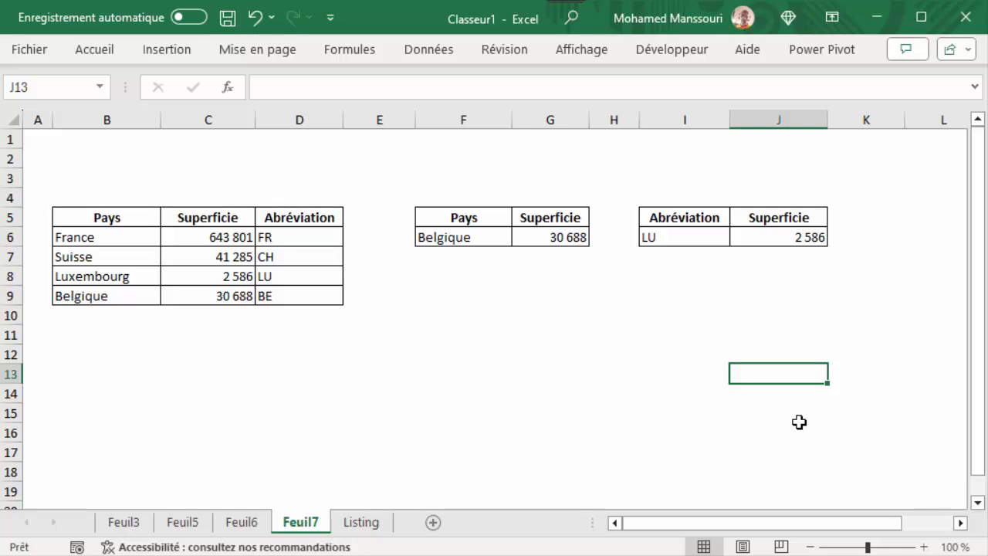
Examine the array produced by the SI({1.0};D6:D9;C6:C9) part of the formula in J6.
{"action": "left_click", "coordinate": [776, 241]}
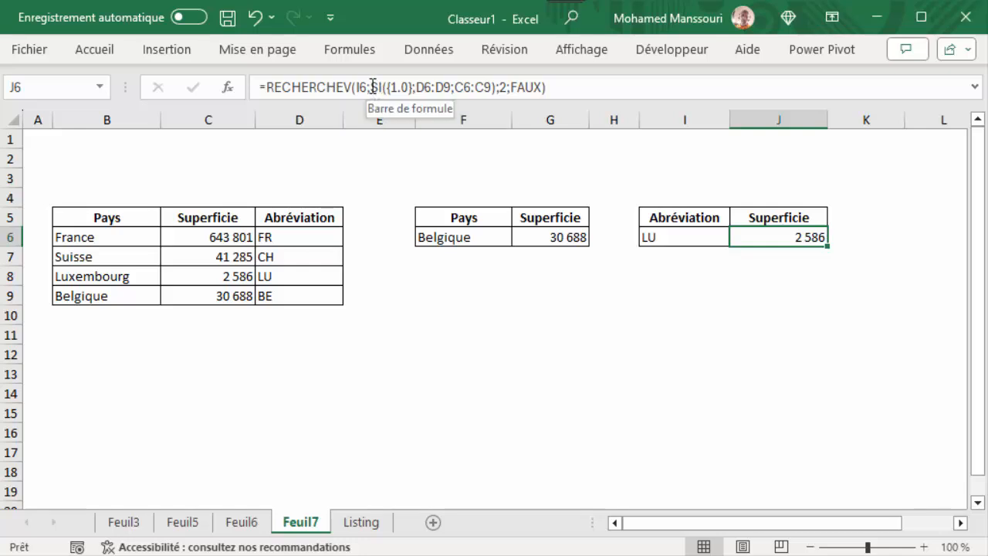
{"action": "left_click_drag", "start_coordinate": [372, 87], "coordinate": [500, 87]}
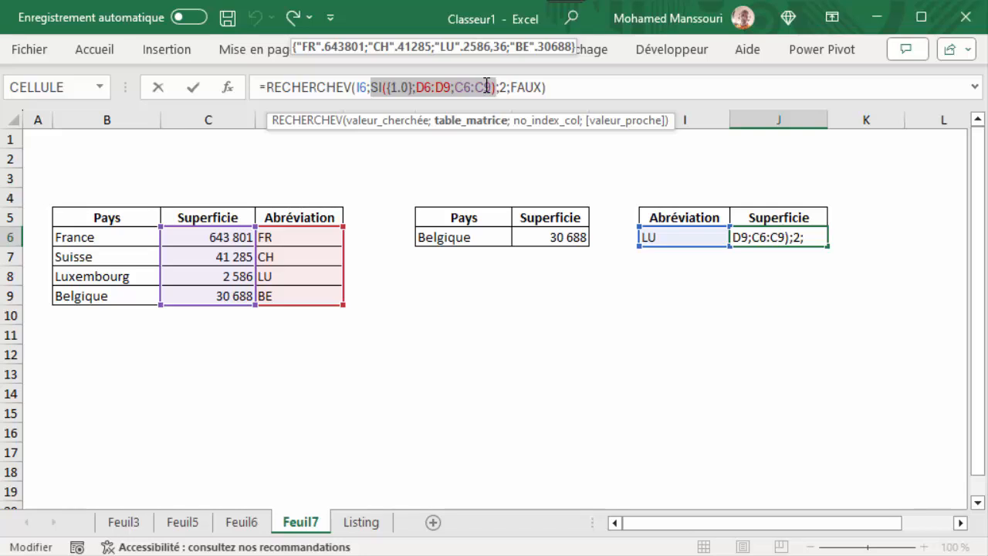
{"action": "key", "text": "Return"}
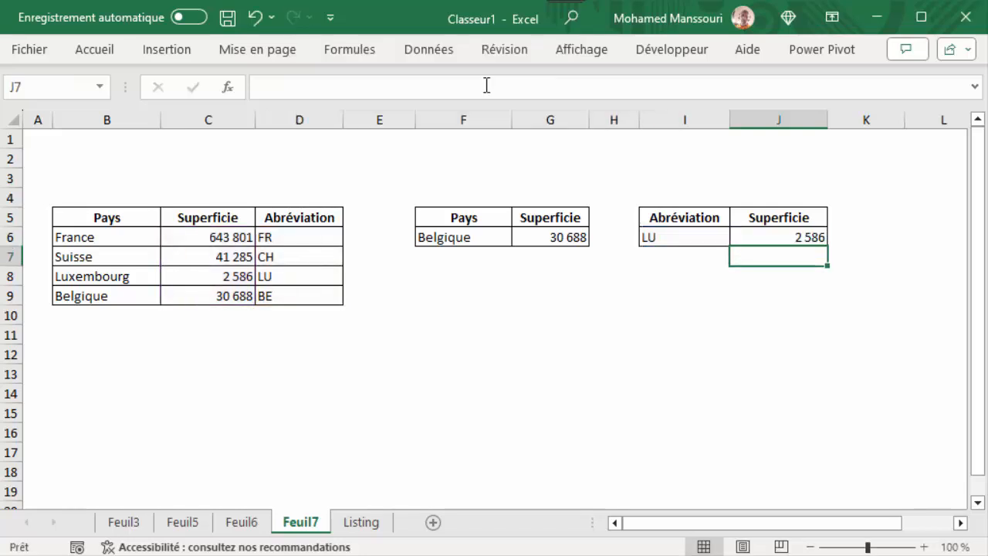
Enter the array constant ={1.0} in F13 below the country lookup table.
{"action": "left_click", "coordinate": [440, 364]}
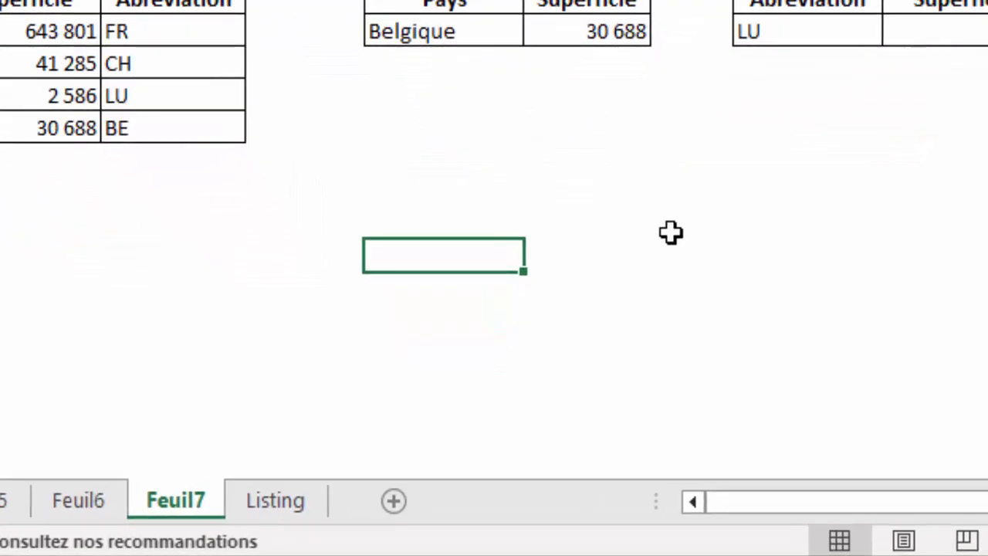
{"action": "type", "text": "="}
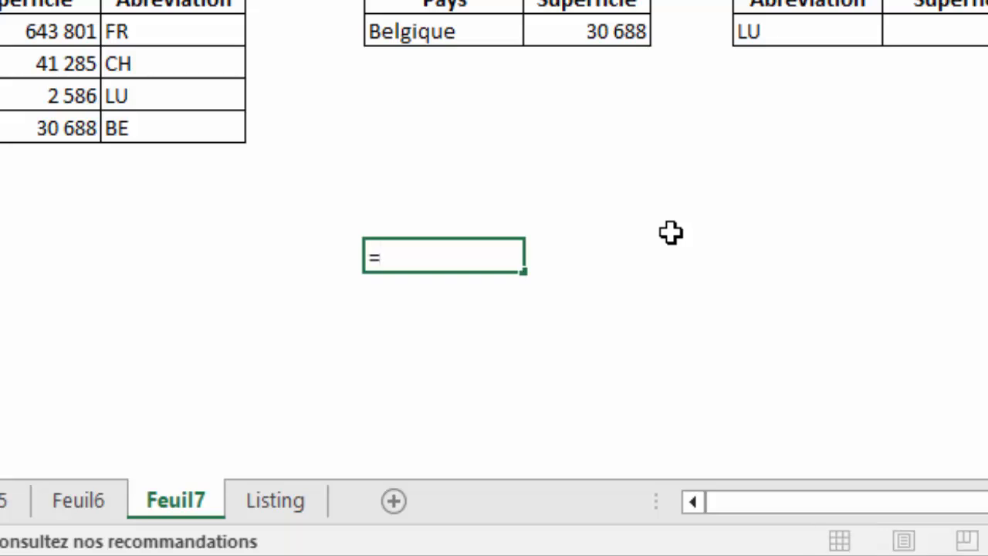
{"action": "type", "text": "{1?"}
{"action": "key", "text": "BackSpace"}
{"action": "type", "text": ".0}"}
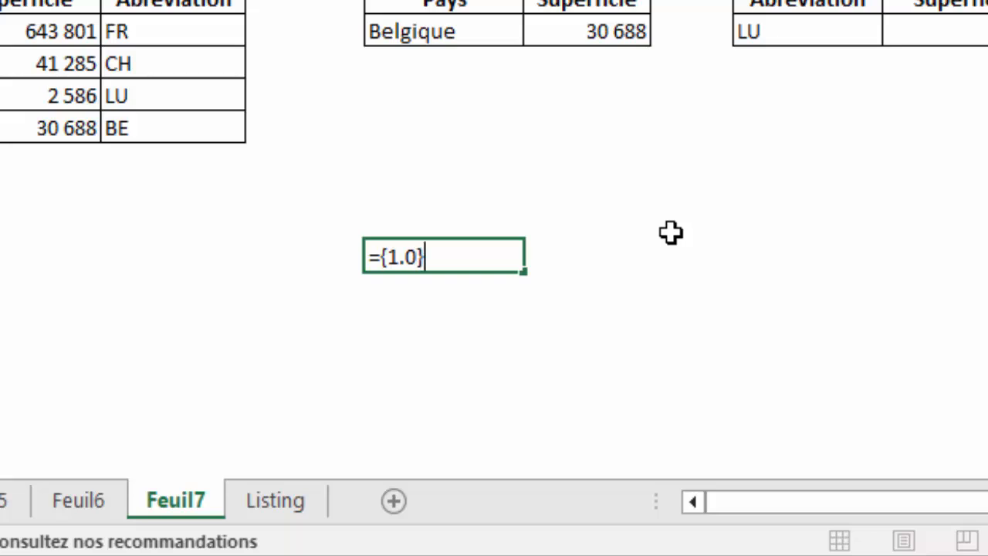
{"action": "key", "text": "Return"}
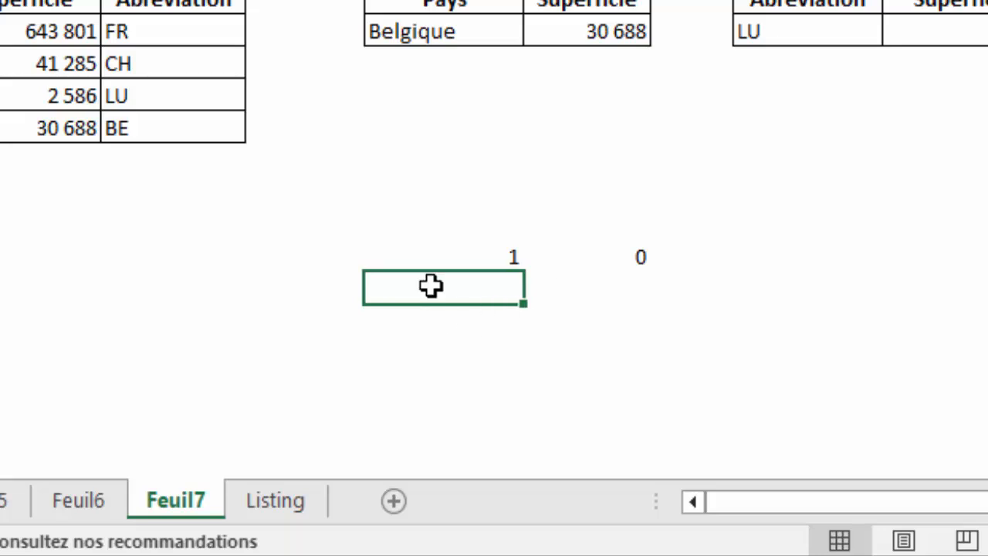
Wrap the {1.0} array constant in F13 in an SI function so that it serves as the logical test.
{"action": "left_click", "coordinate": [459, 258]}
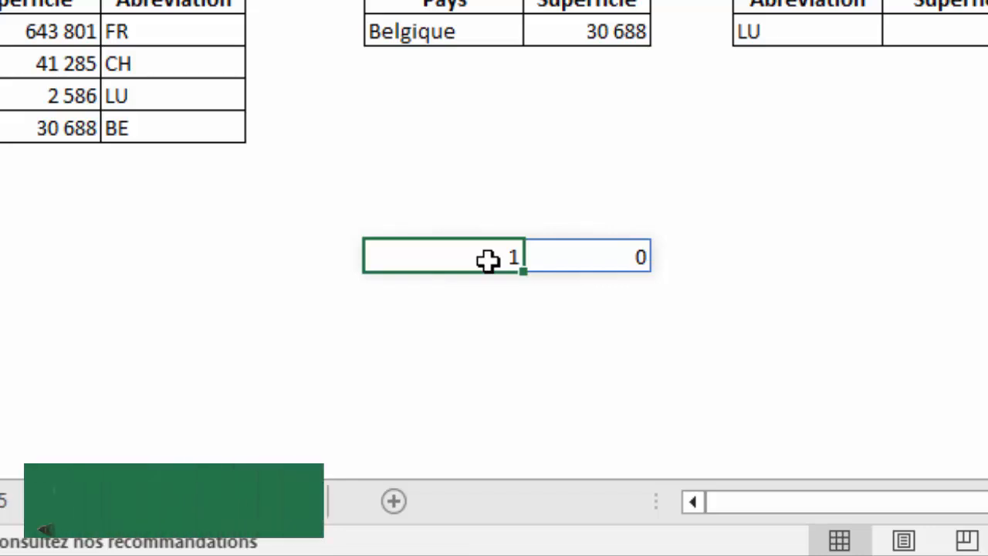
{"action": "left_click_drag", "start_coordinate": [488, 260], "coordinate": [542, 262]}
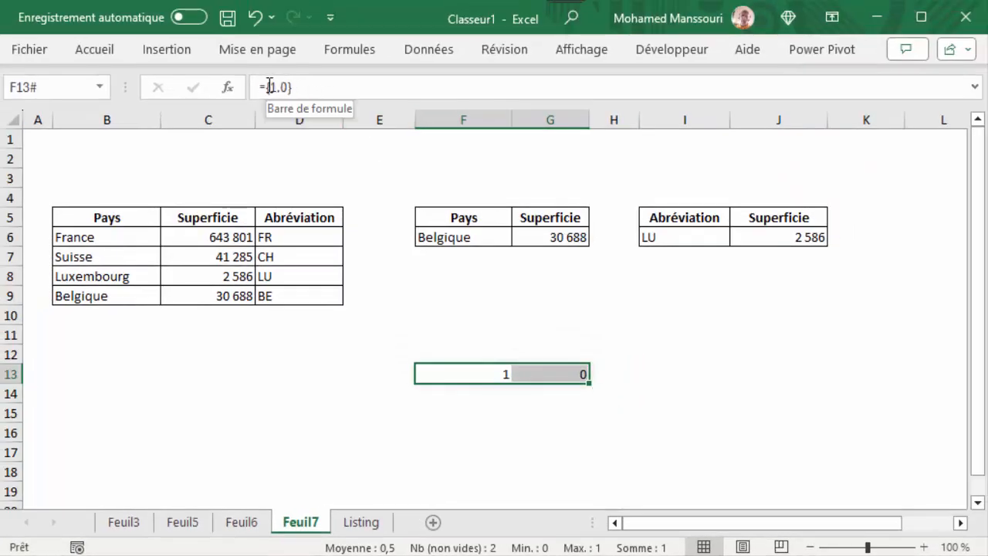
{"action": "left_click", "coordinate": [265, 87]}
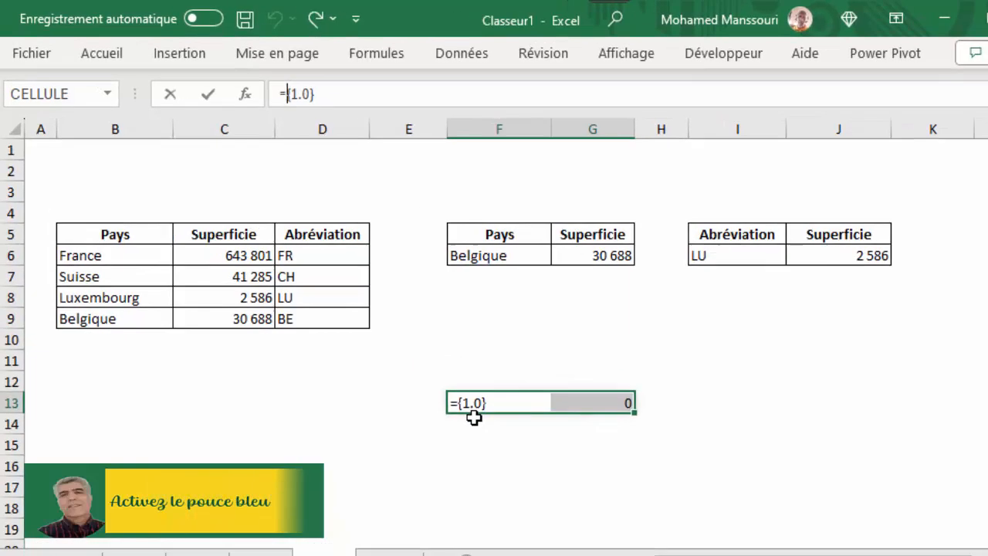
{"action": "type", "text": "si"}
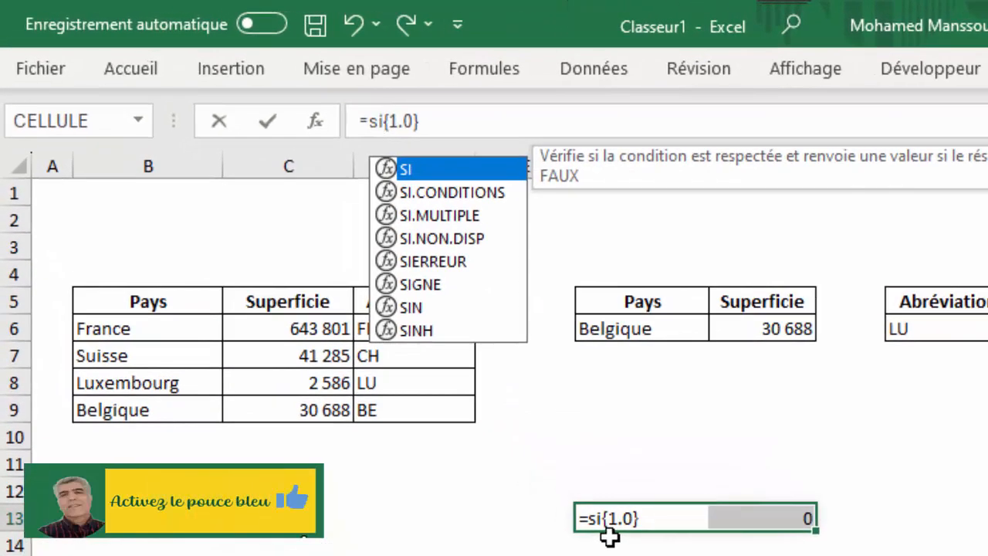
{"action": "key", "text": "Tab"}
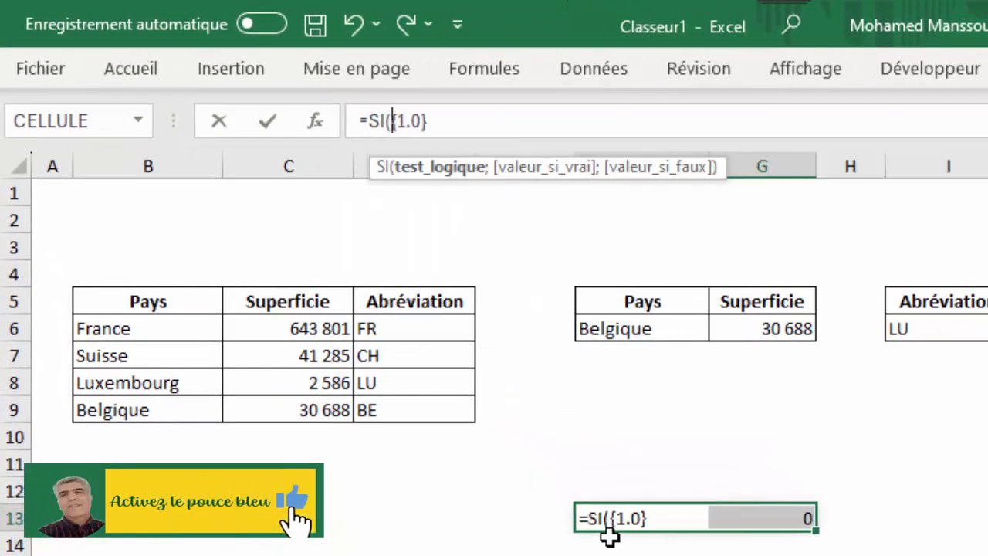
{"action": "left_click", "coordinate": [497, 121]}
{"action": "type", "text": ";"}
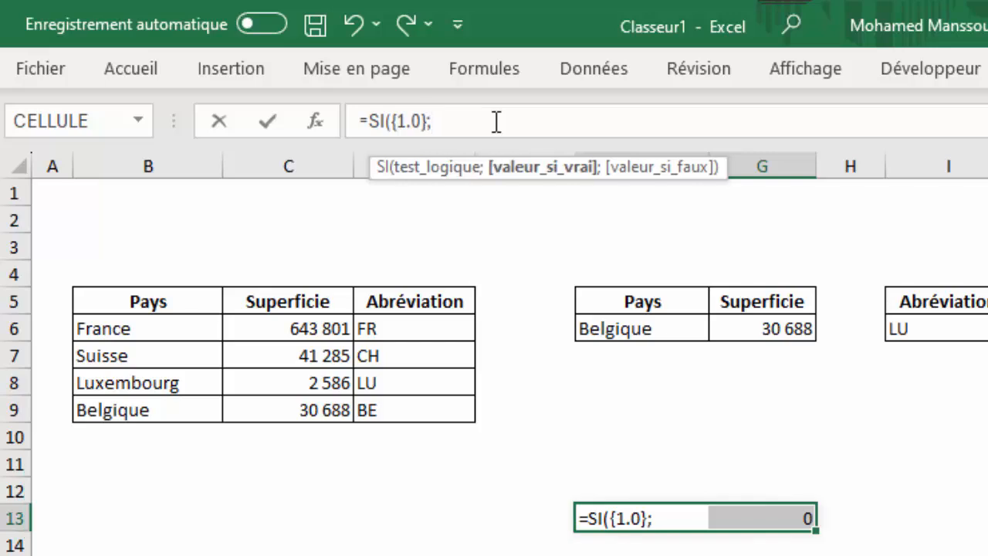
Complete the SI formula in F13 with "Oui" as the value if true and "Non" as the value if false, and enter it.
{"action": "type", "text": "\"Oui"}
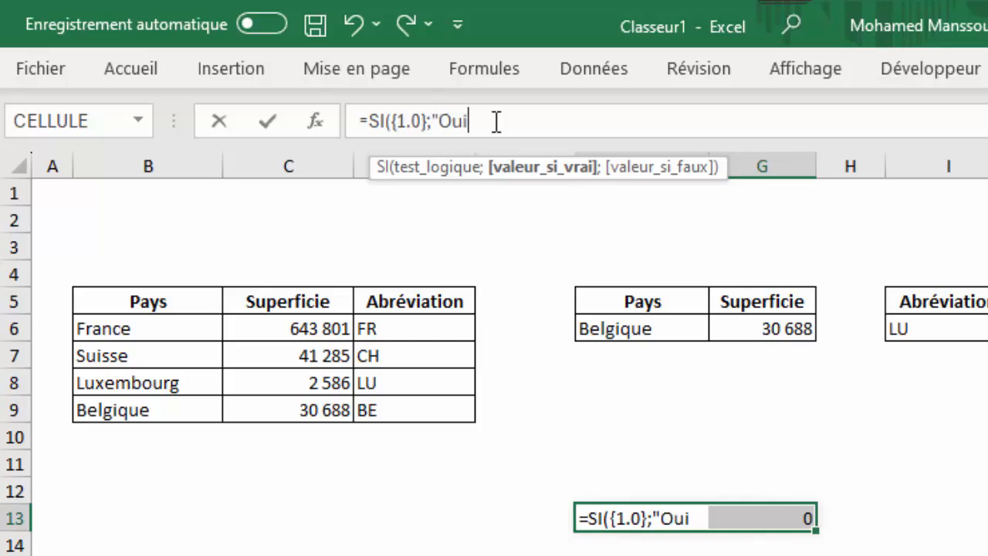
{"action": "type", "text": "\";"}
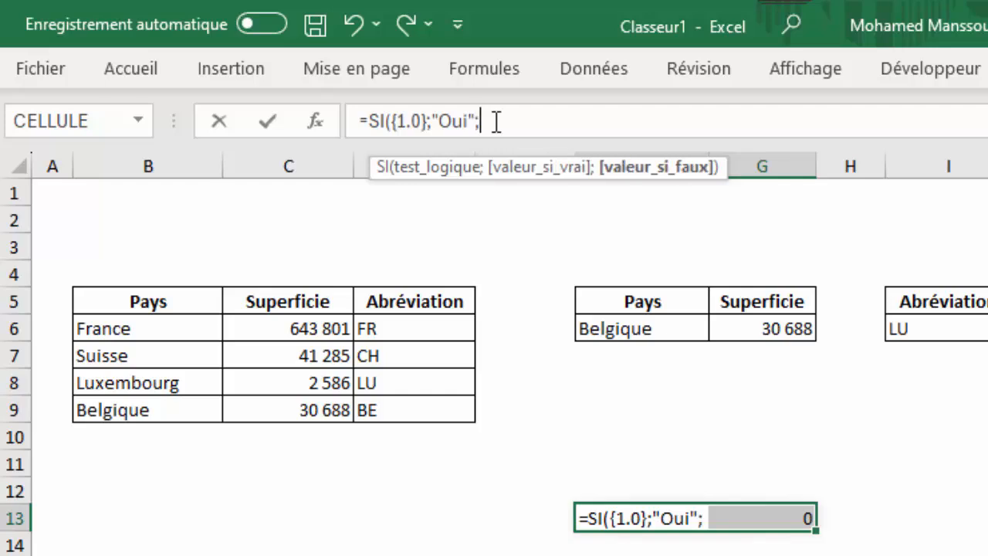
{"action": "type", "text": "\""}
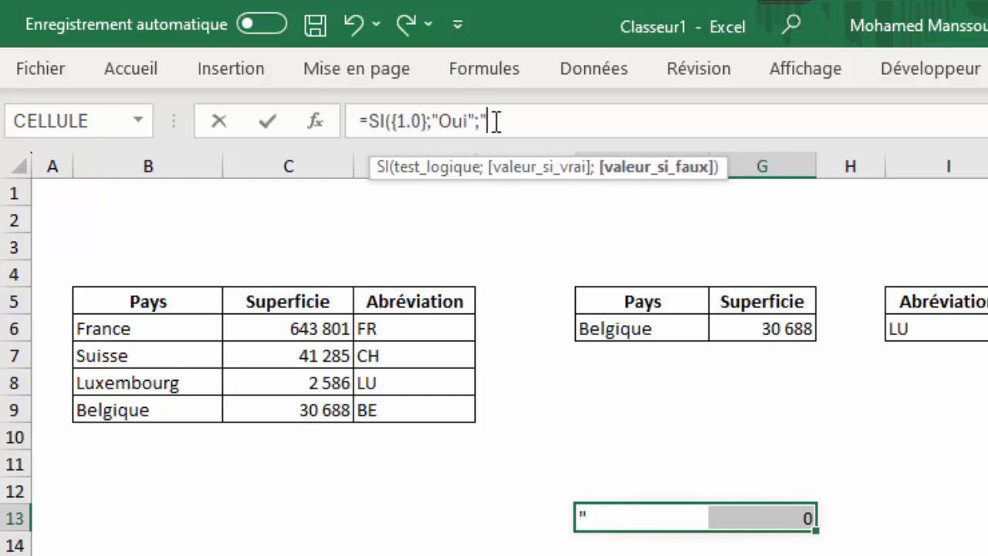
{"action": "type", "text": "Non"}
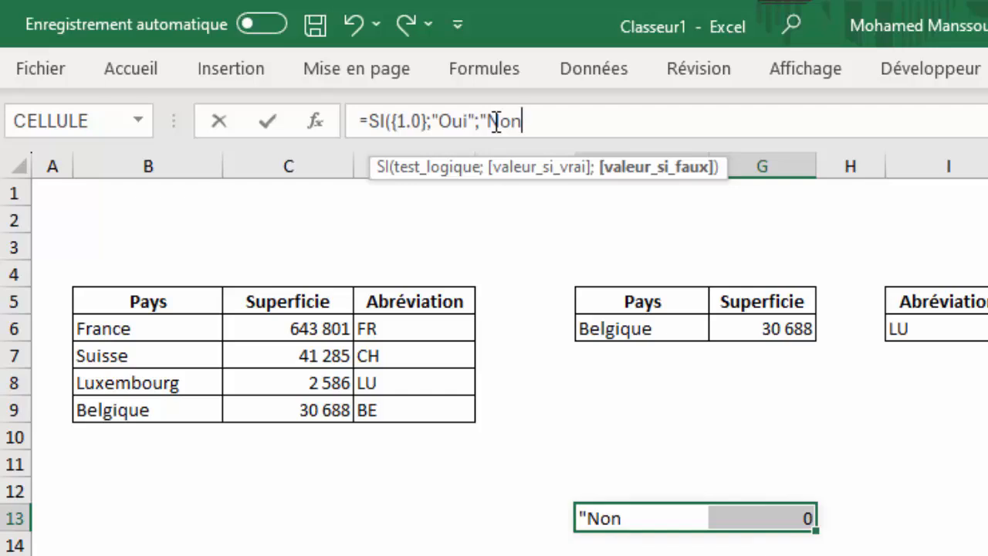
{"action": "type", "text": "\")"}
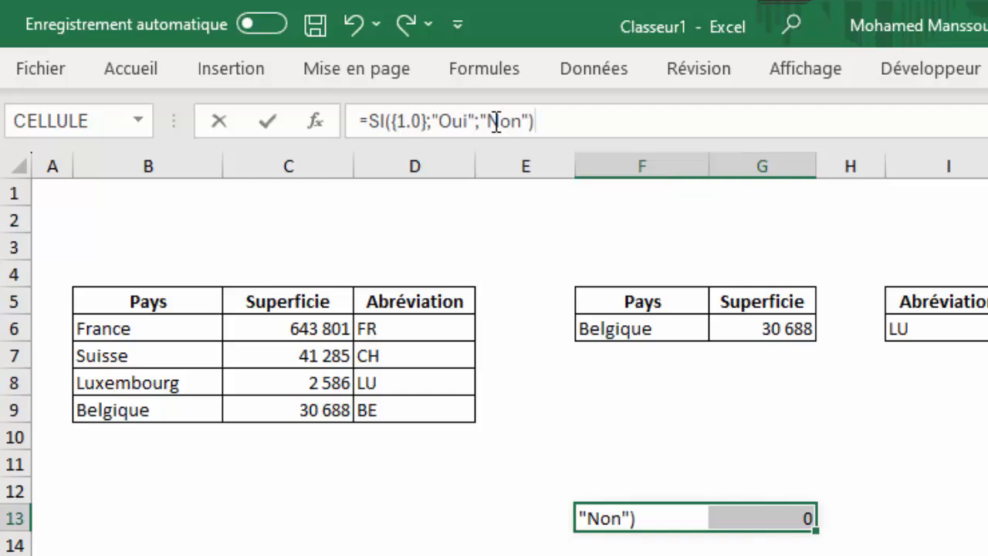
{"action": "key", "text": "Return"}
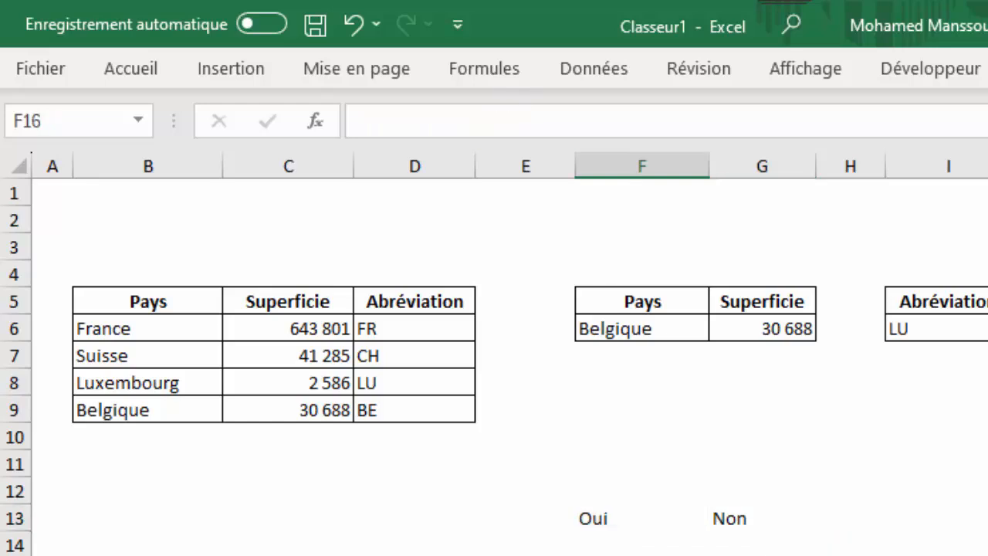
Replace "Oui" with the abbreviation range D6:D9 and "Non" with the area range C6:C9 in F13's SI formula.
{"action": "left_click", "coordinate": [633, 529]}
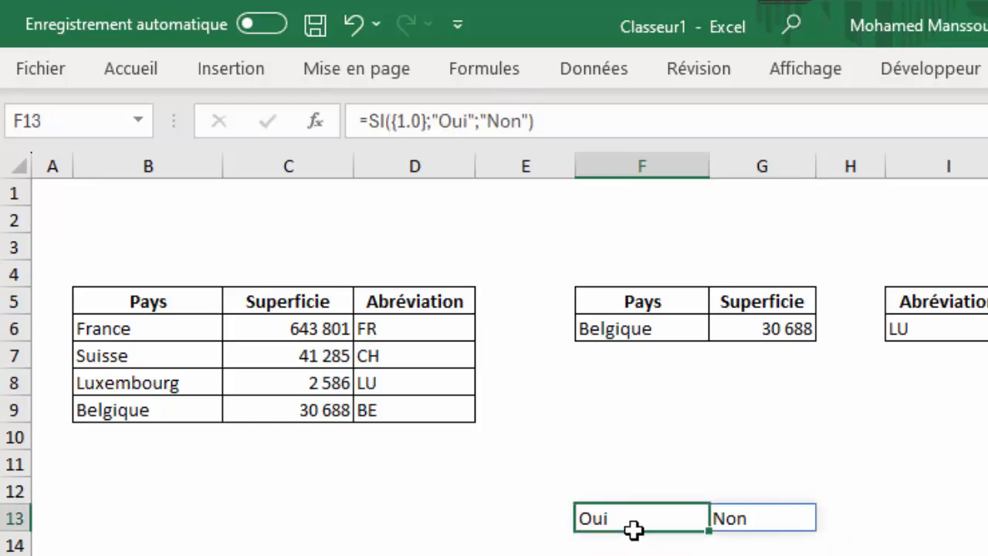
{"action": "left_click", "coordinate": [738, 520]}
{"action": "left_click", "coordinate": [672, 524]}
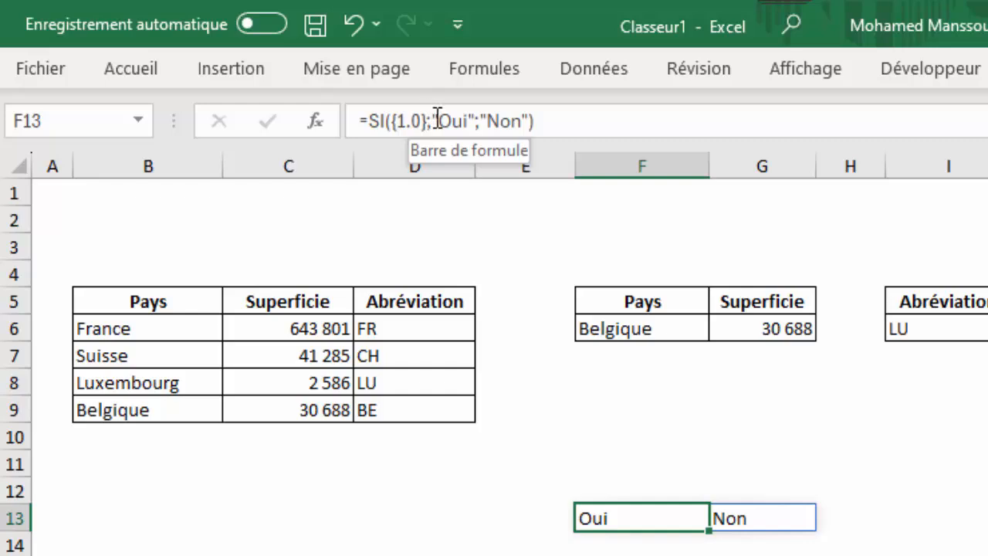
{"action": "left_click_drag", "start_coordinate": [434, 121], "coordinate": [476, 121]}
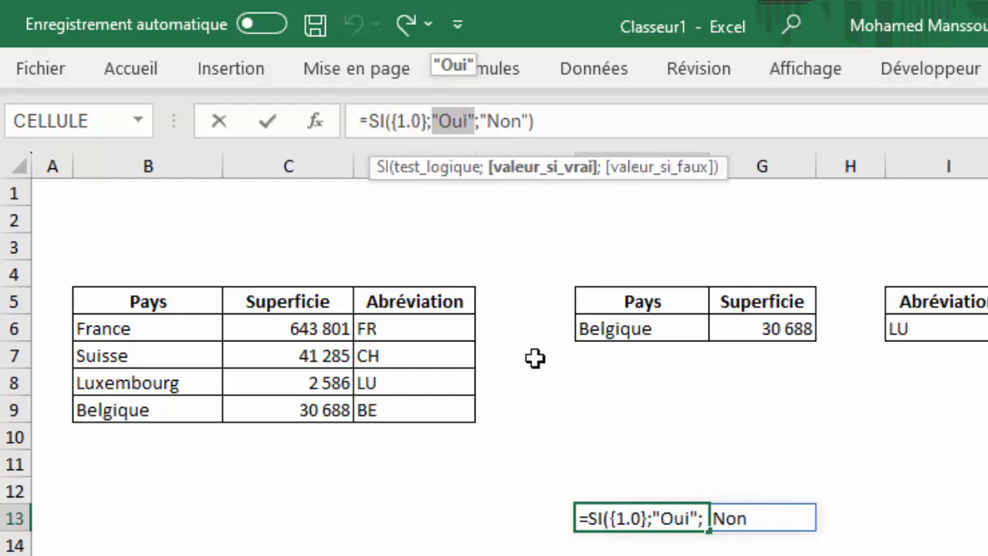
{"action": "left_click_drag", "start_coordinate": [429, 332], "coordinate": [451, 417]}
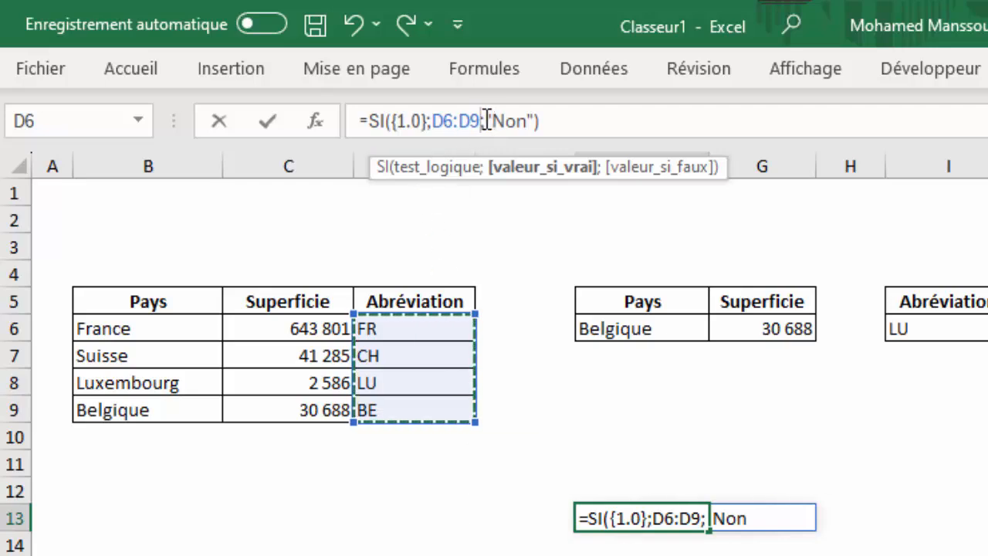
{"action": "left_click_drag", "start_coordinate": [486, 121], "coordinate": [538, 122]}
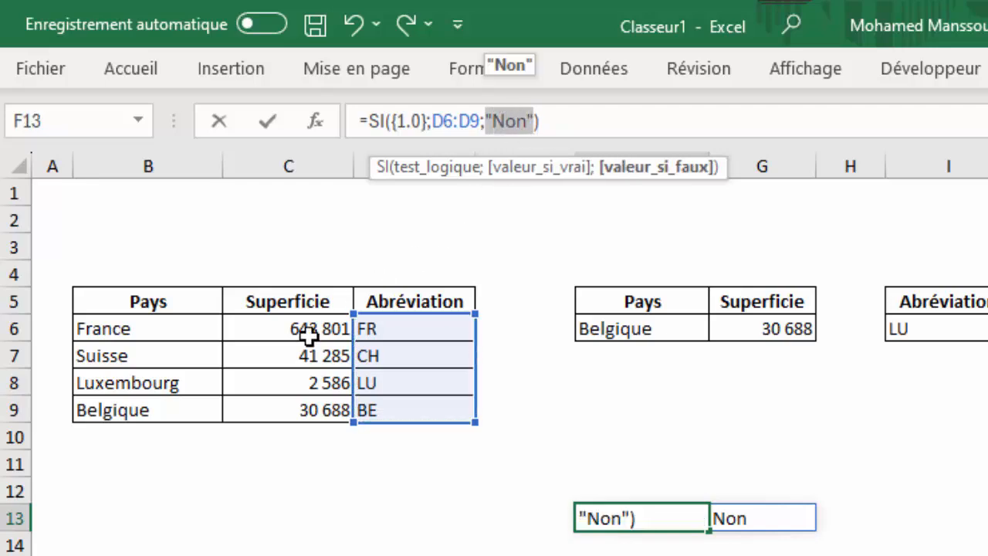
{"action": "left_click_drag", "start_coordinate": [307, 333], "coordinate": [311, 410]}
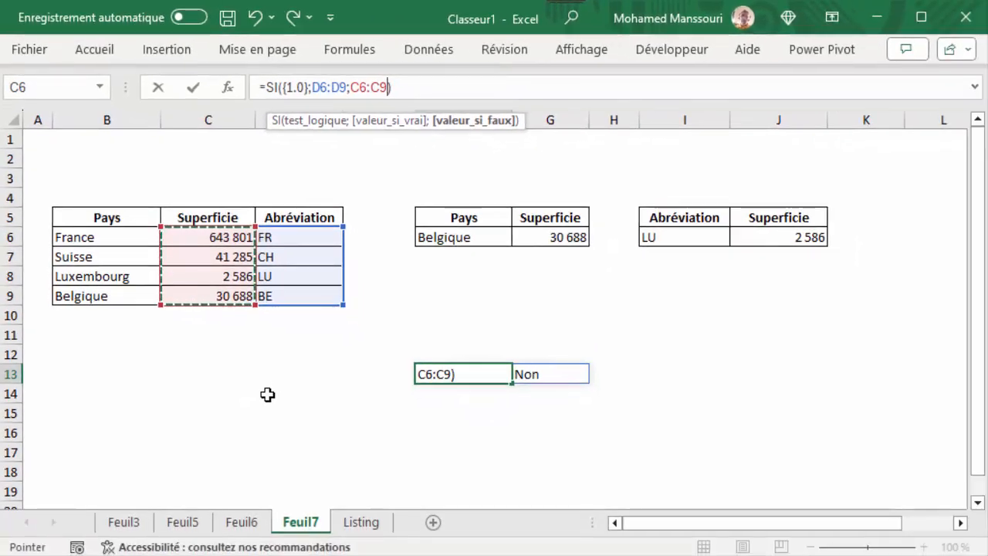
{"action": "key", "text": "Return"}
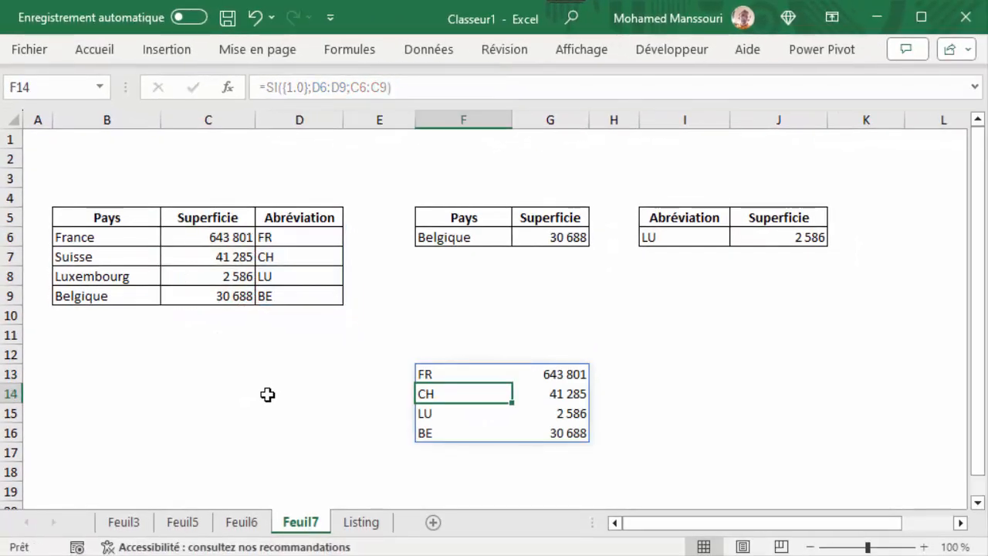
Wrap the SI formula in F13 in RECHERCHEV, with I6 as the lookup value and the SI array as the table.
{"action": "left_click", "coordinate": [656, 440]}
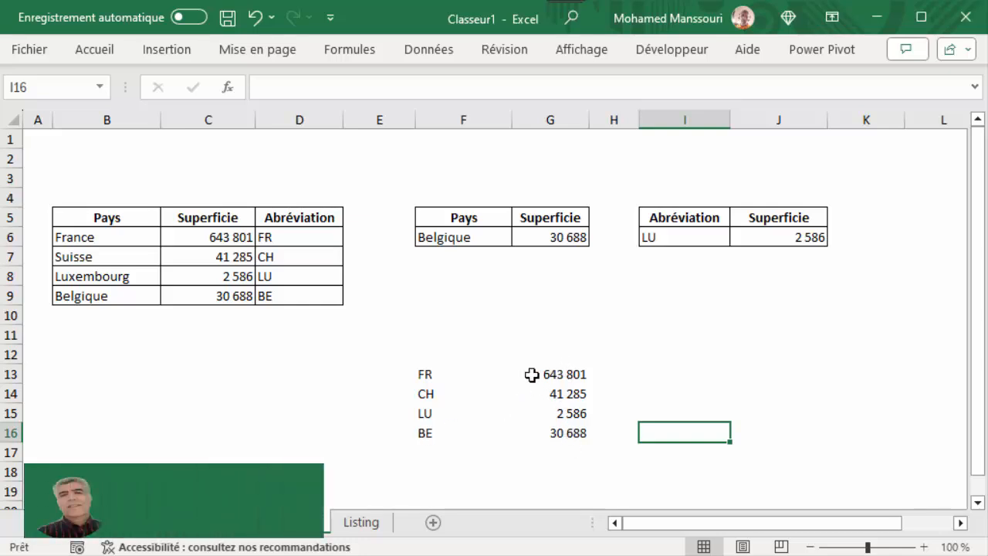
{"action": "left_click", "coordinate": [433, 374]}
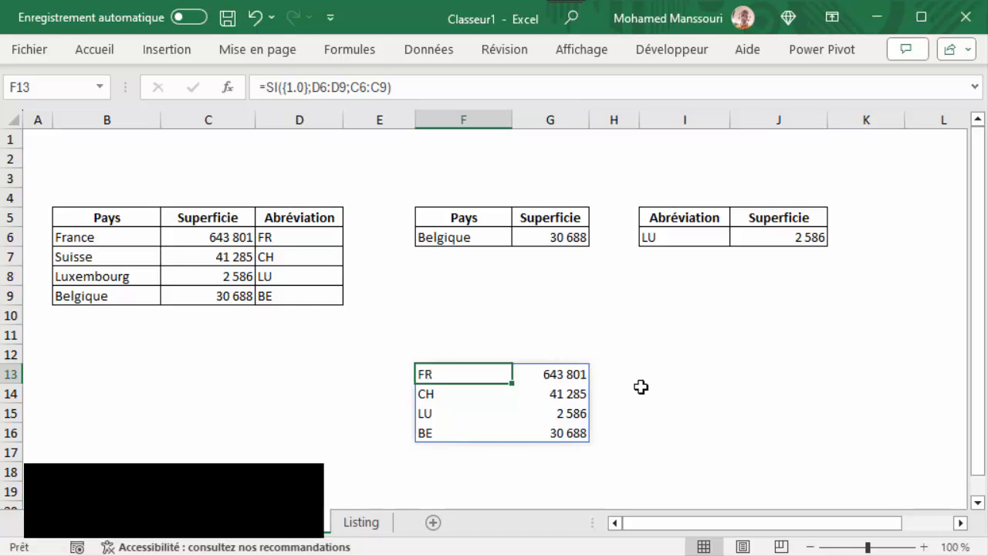
{"action": "left_click", "coordinate": [273, 91]}
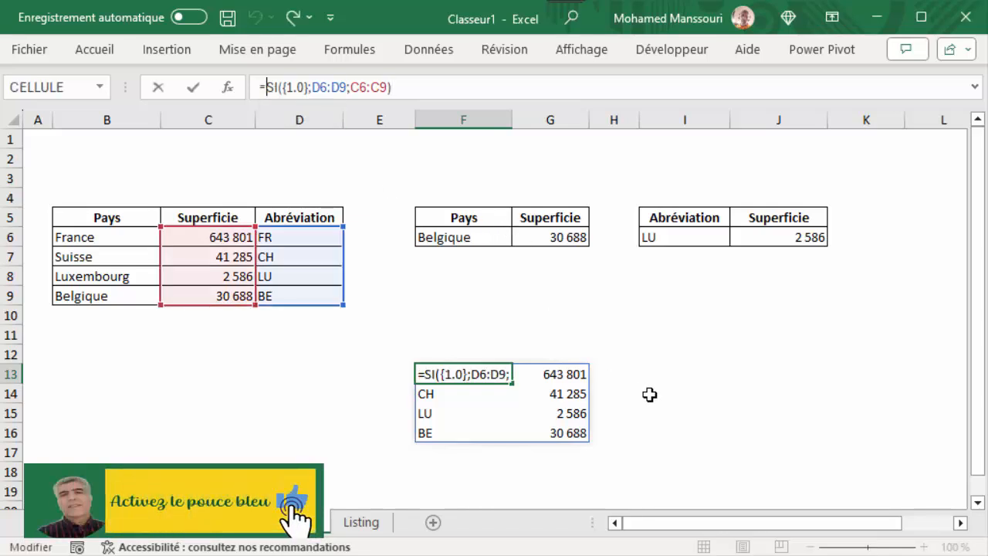
{"action": "type", "text": "rec"}
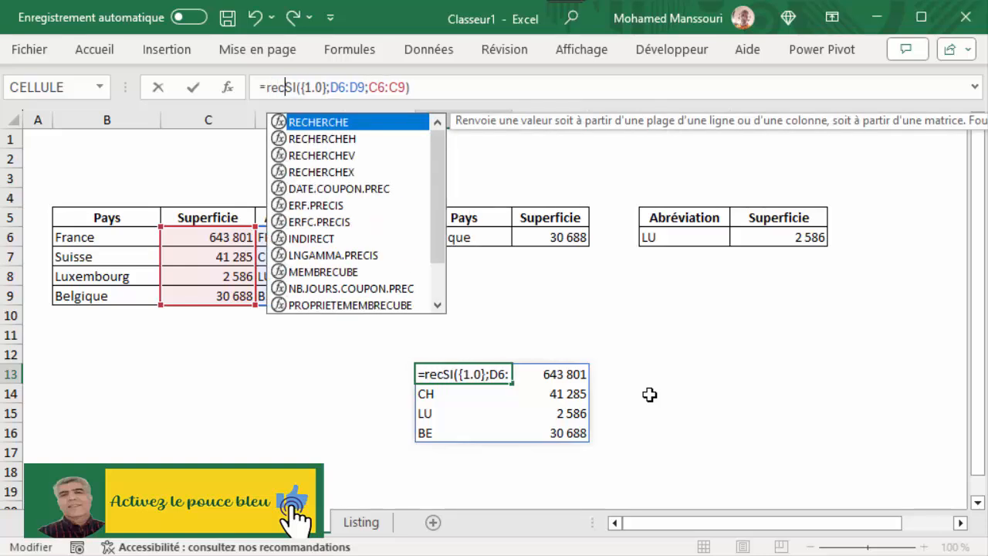
{"action": "key", "text": "Down"}
{"action": "key", "text": "Down"}
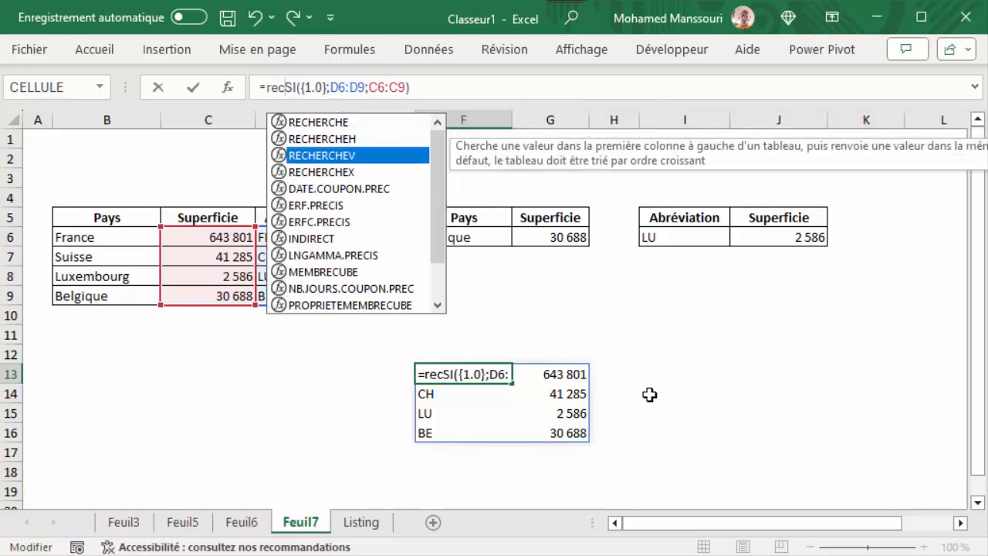
{"action": "key", "text": "Tab"}
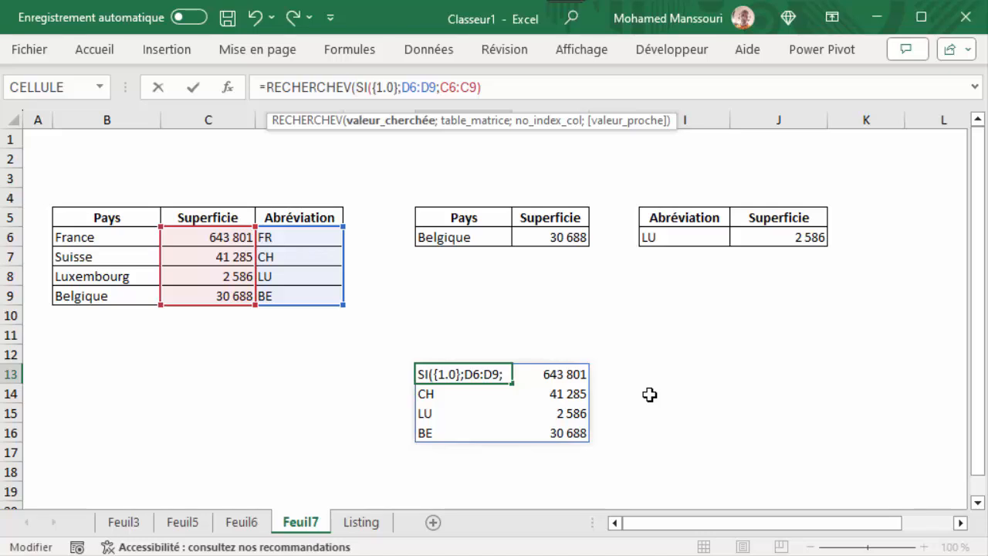
{"action": "left_click", "coordinate": [673, 237]}
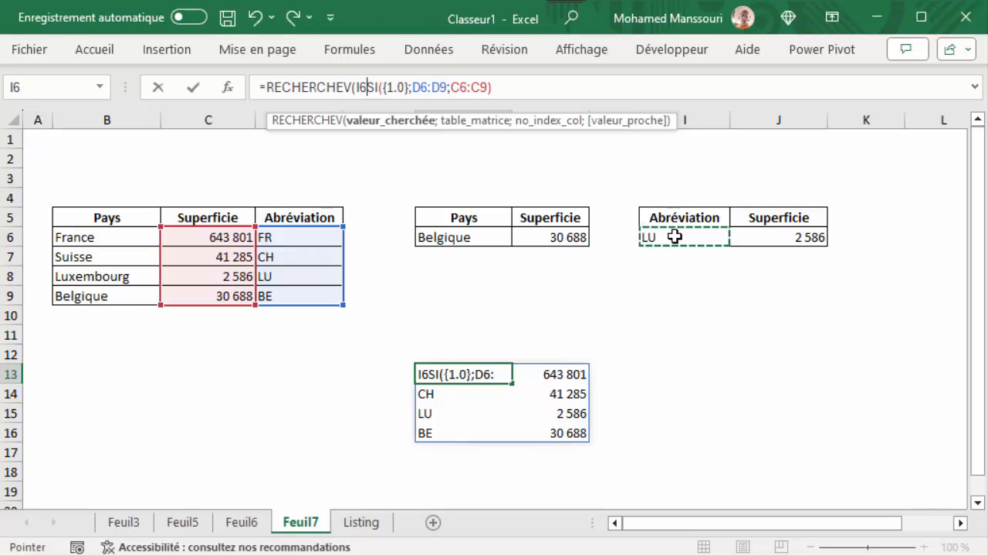
{"action": "type", "text": ";"}
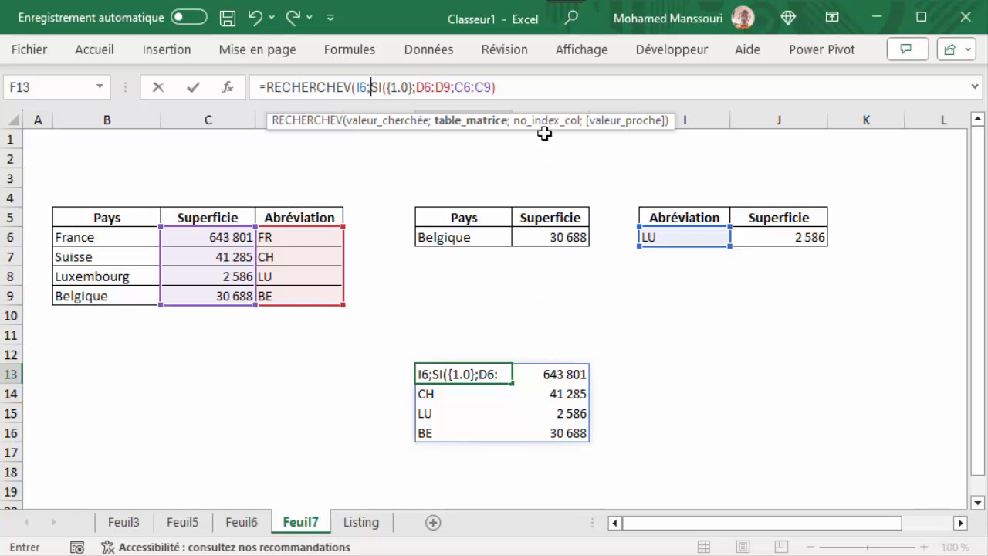
Finish F13's RECHERCHEV formula with column index 2 and exact match FAUX, and enter it.
{"action": "left_click", "coordinate": [540, 90]}
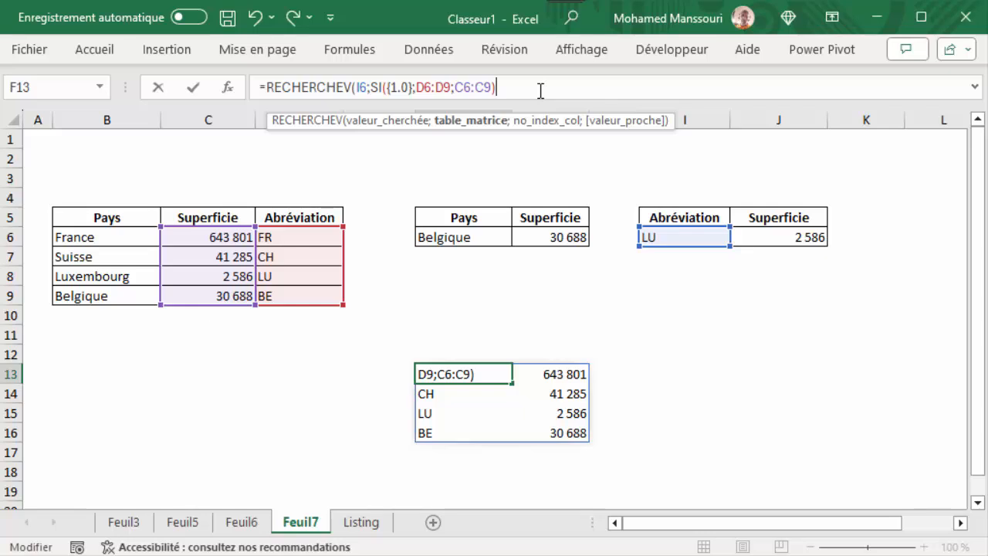
{"action": "type", "text": ";"}
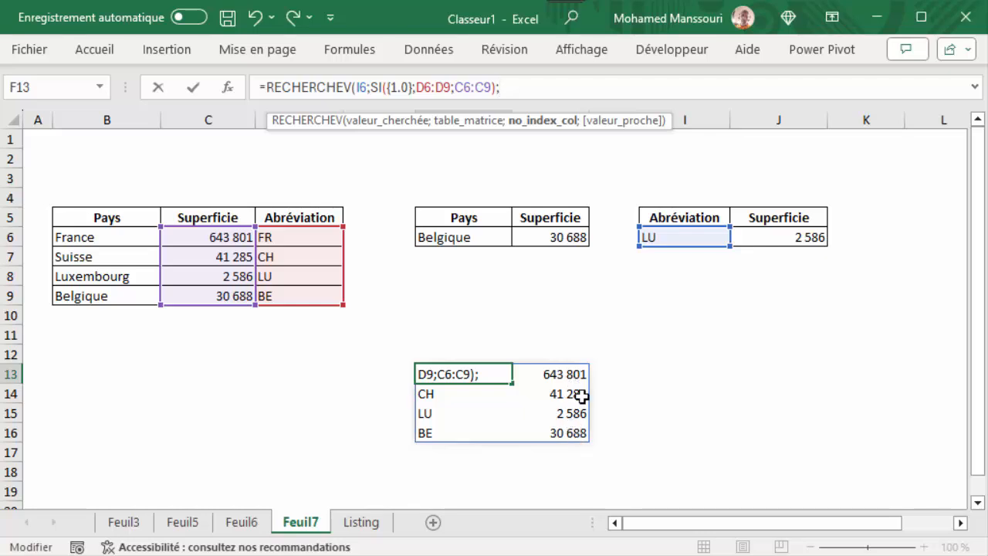
{"action": "type", "text": "2;"}
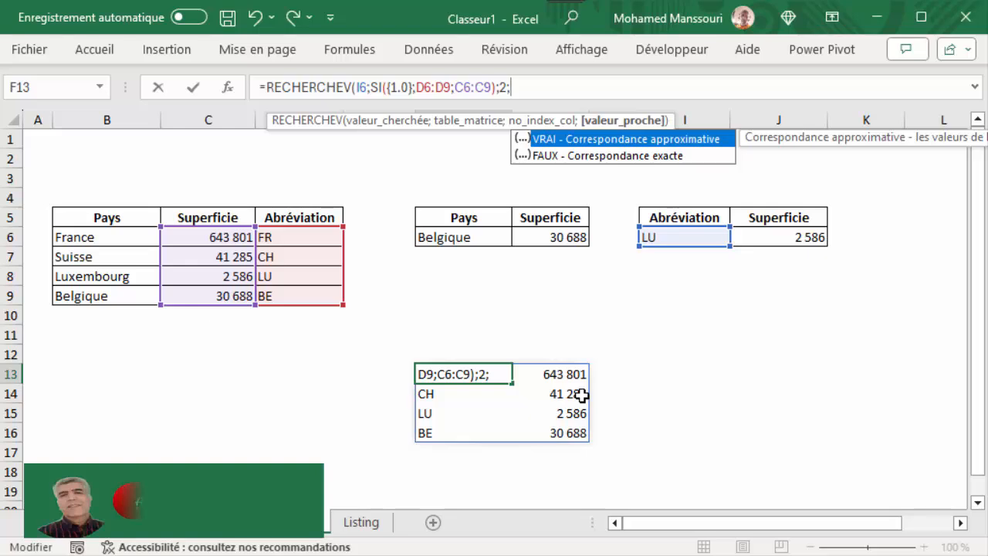
{"action": "key", "text": "Down"}
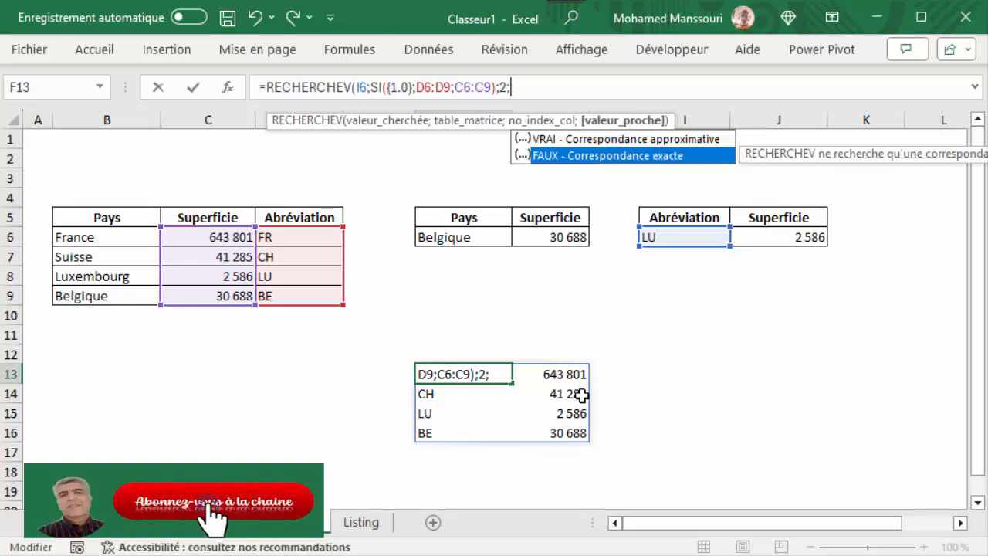
{"action": "key", "text": "Tab"}
{"action": "type", "text": ")"}
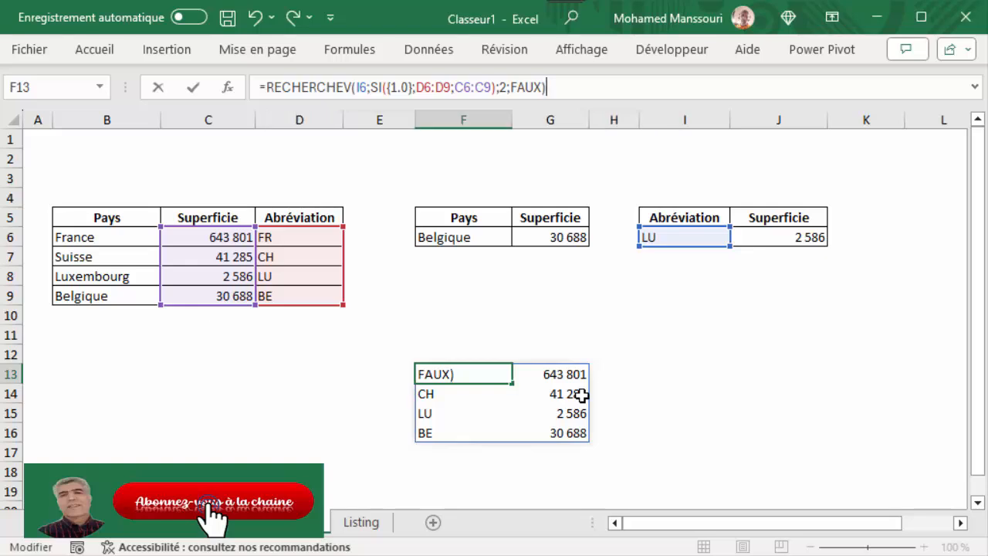
{"action": "key", "text": "Return"}
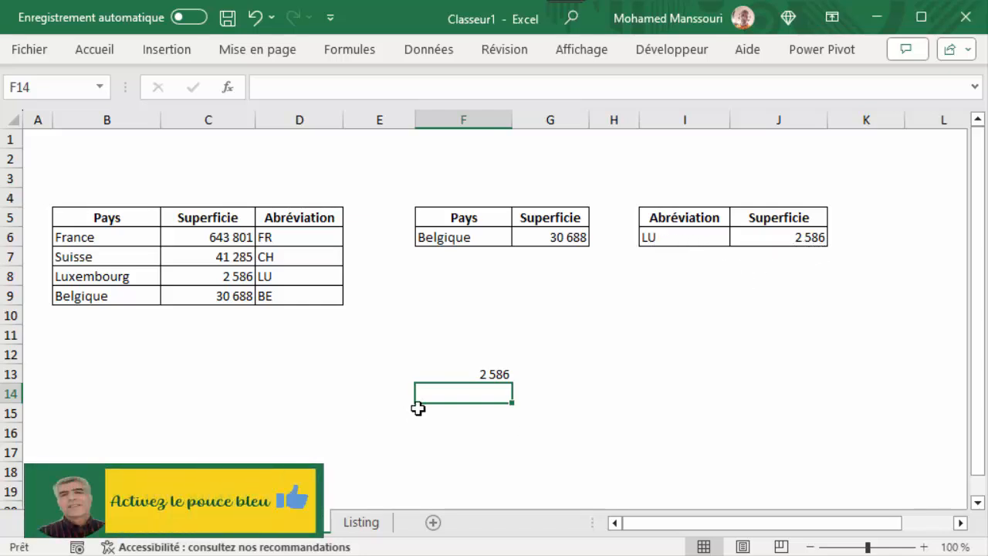
Choose the abbreviation FR in I6 and check the lookup result in F13.
{"action": "left_click", "coordinate": [697, 242]}
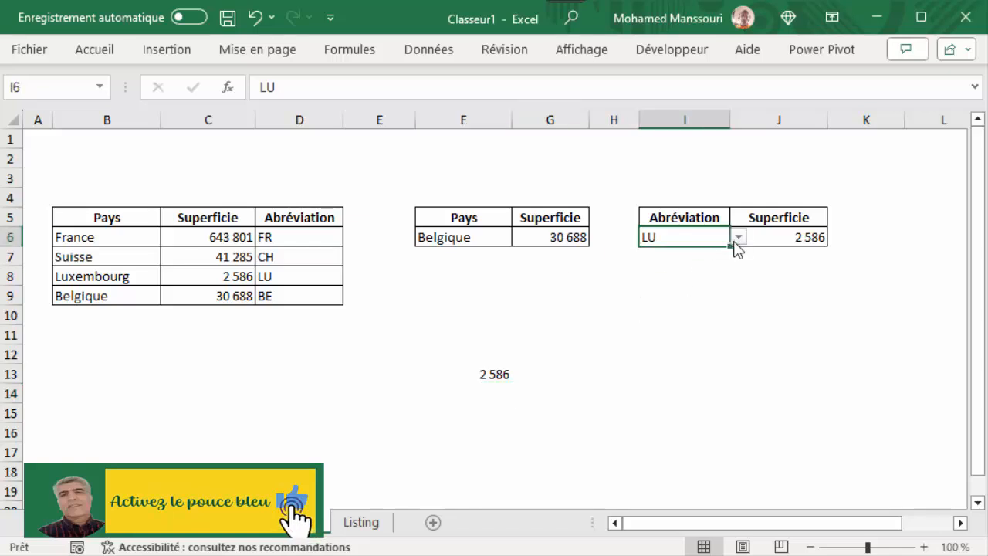
{"action": "left_click", "coordinate": [739, 238]}
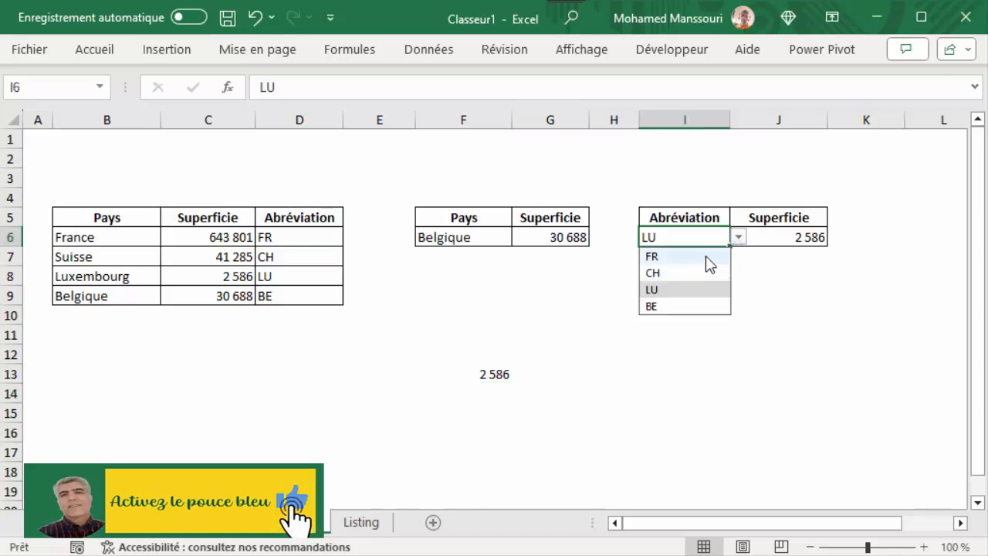
{"action": "left_click", "coordinate": [705, 255]}
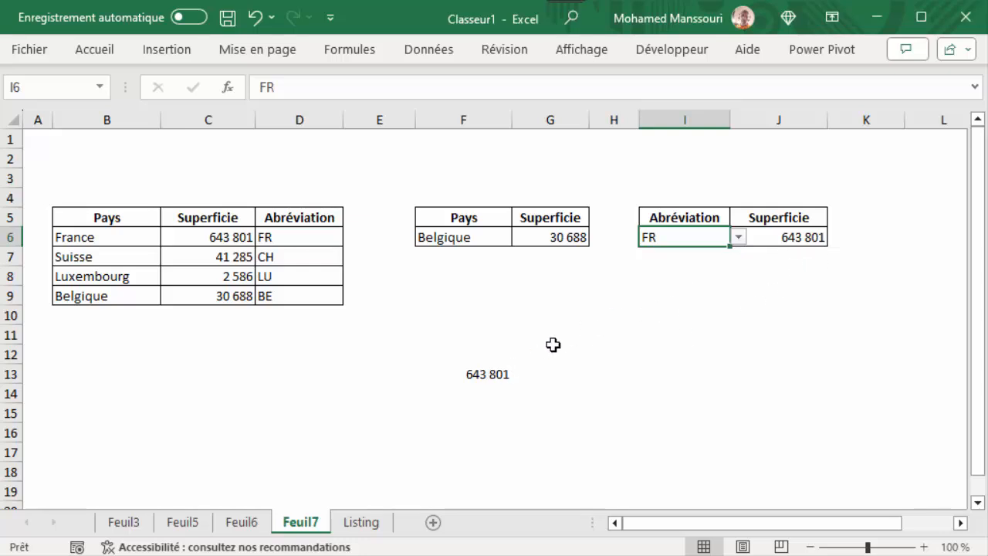
{"action": "left_click", "coordinate": [469, 375]}
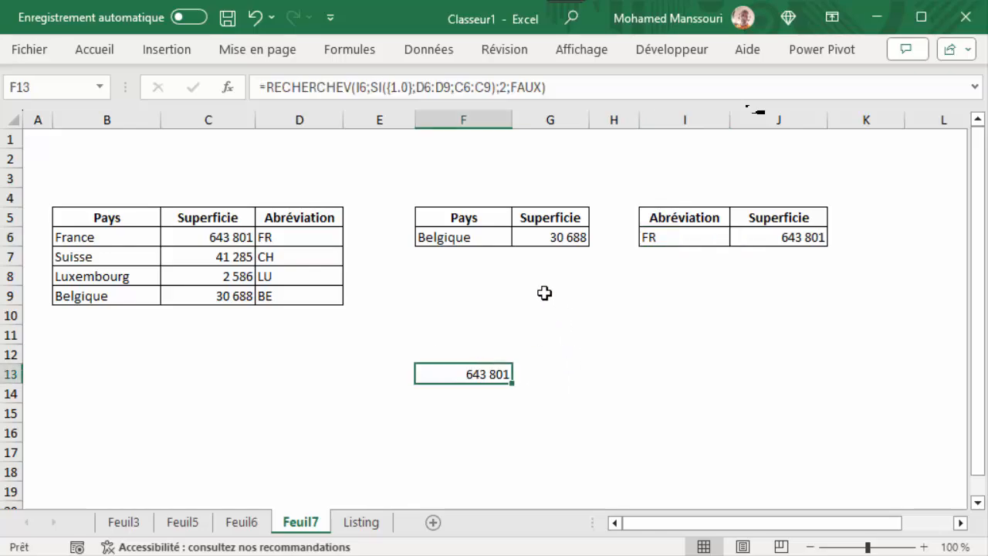